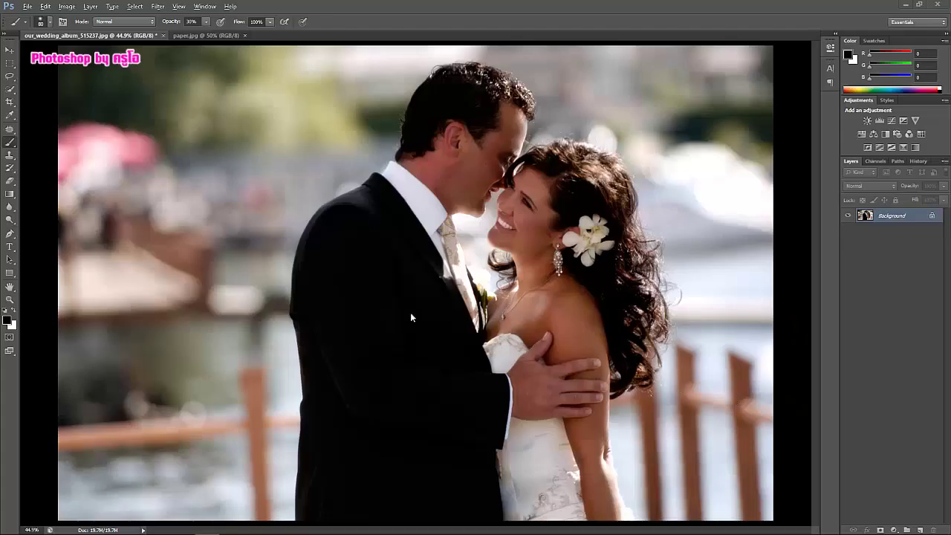
Float paper.jpg, drag it into the wedding photo as a new layer, and close it.
{"action": "left_click", "coordinate": [191, 36]}
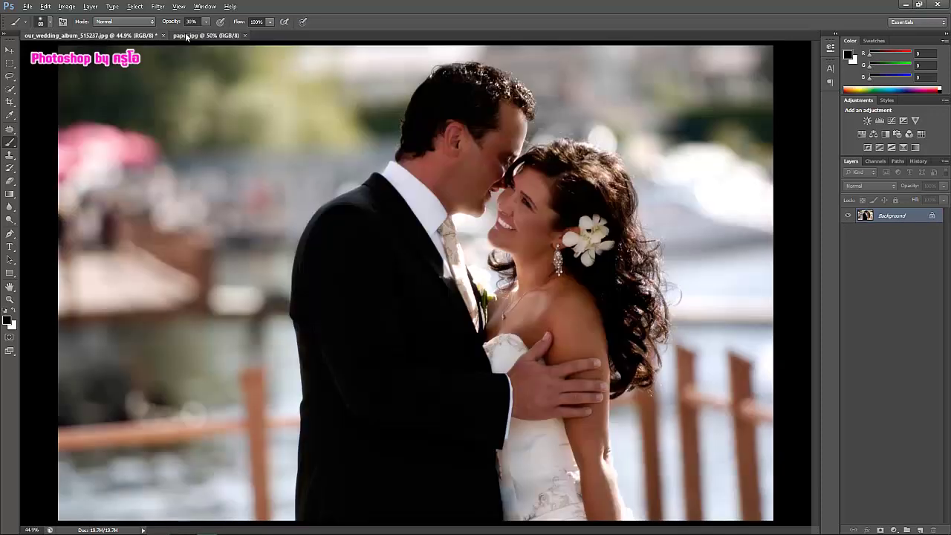
{"action": "left_click", "coordinate": [191, 35]}
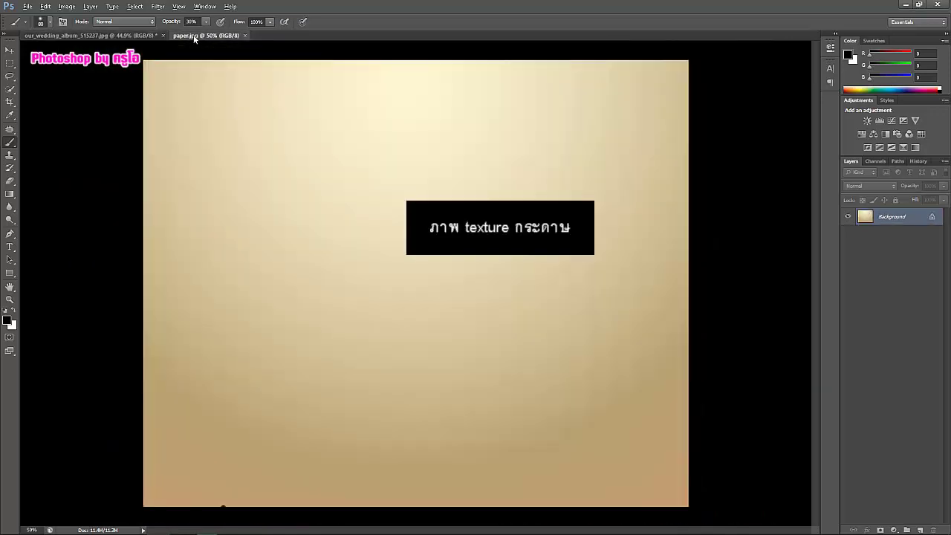
{"action": "left_click_drag", "start_coordinate": [191, 36], "coordinate": [323, 100]}
{"action": "key", "text": "v"}
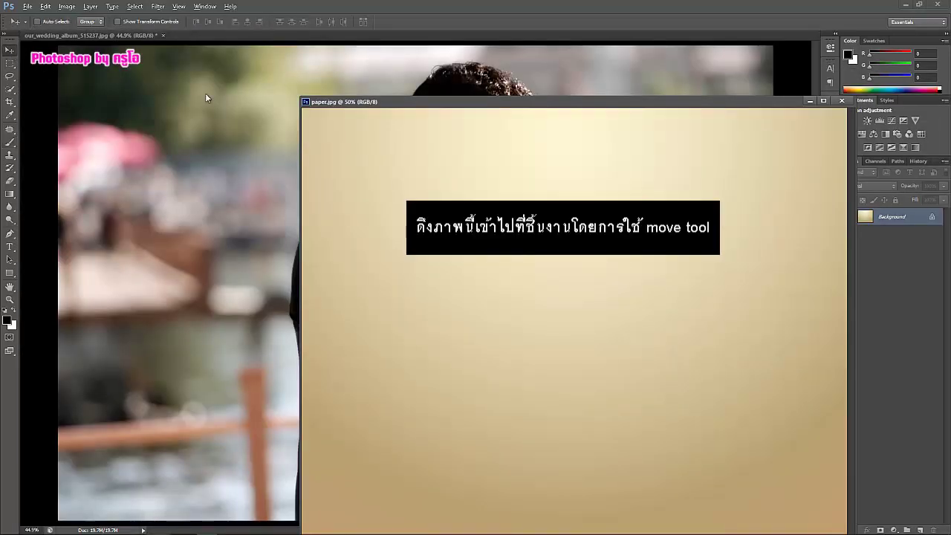
{"action": "left_click_drag", "start_coordinate": [347, 144], "coordinate": [215, 143]}
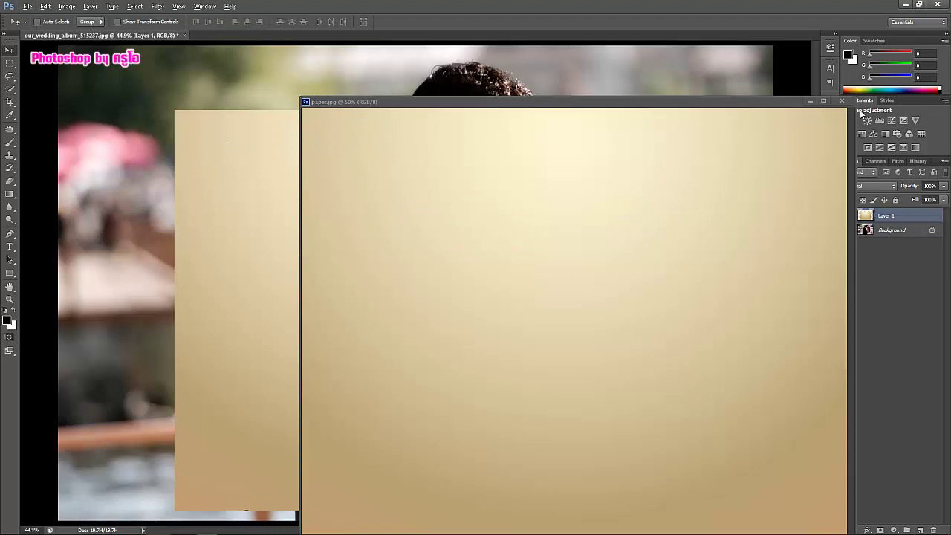
{"action": "left_click", "coordinate": [842, 101]}
Move Layer 1 to the top-left and Free Transform it to cover the whole canvas.
{"action": "left_click_drag", "start_coordinate": [350, 215], "coordinate": [227, 151]}
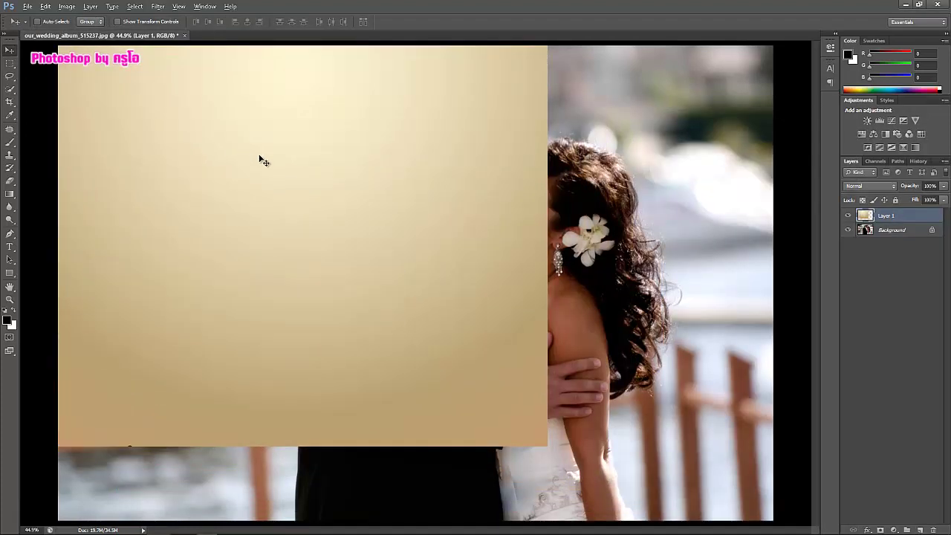
{"action": "key", "text": "ctrl+t"}
{"action": "left_click_drag", "start_coordinate": [548, 446], "coordinate": [866, 523]}
{"action": "left_click", "coordinate": [497, 21]}
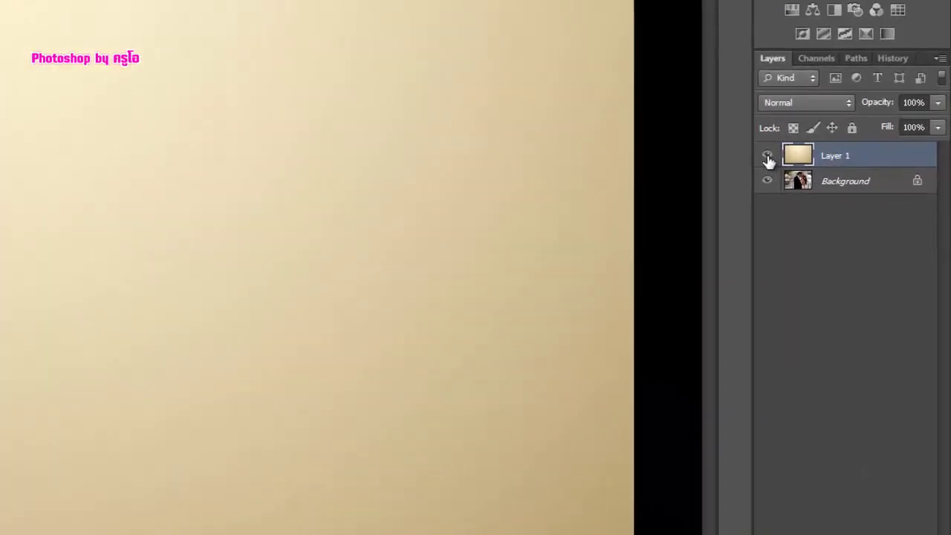
Hide the paper layer and make two hidden copies of the Background photo.
{"action": "left_click", "coordinate": [822, 196]}
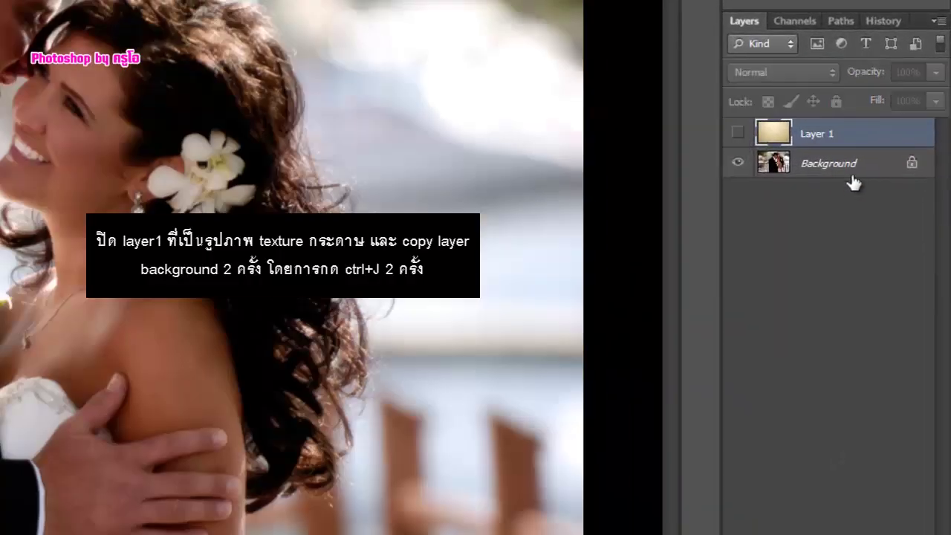
{"action": "left_click", "coordinate": [884, 215]}
{"action": "key", "text": "ctrl+j"}
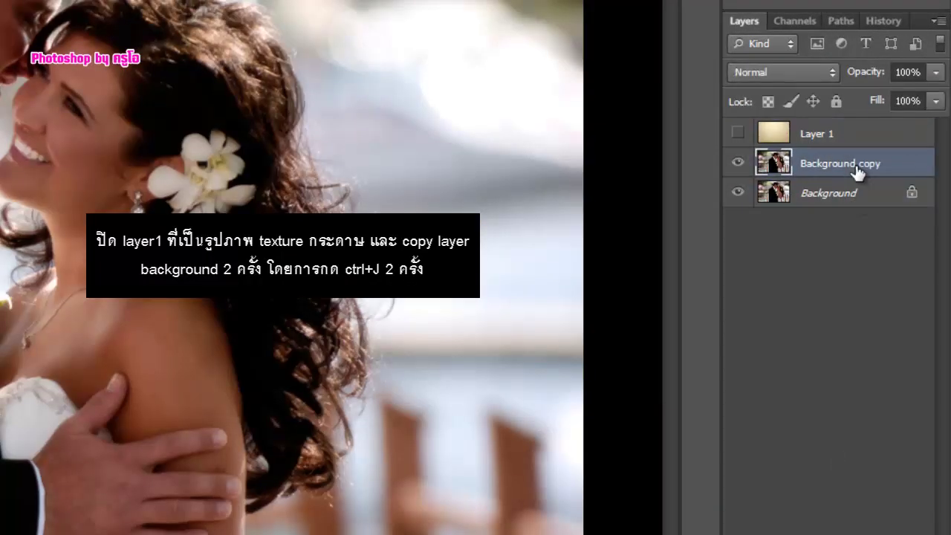
{"action": "key", "text": "ctrl+j"}
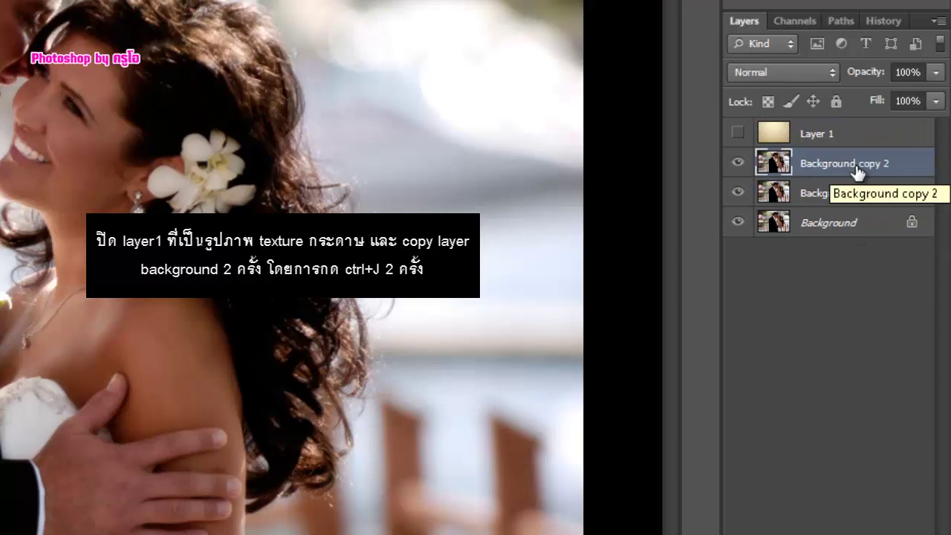
{"action": "left_click", "coordinate": [737, 162]}
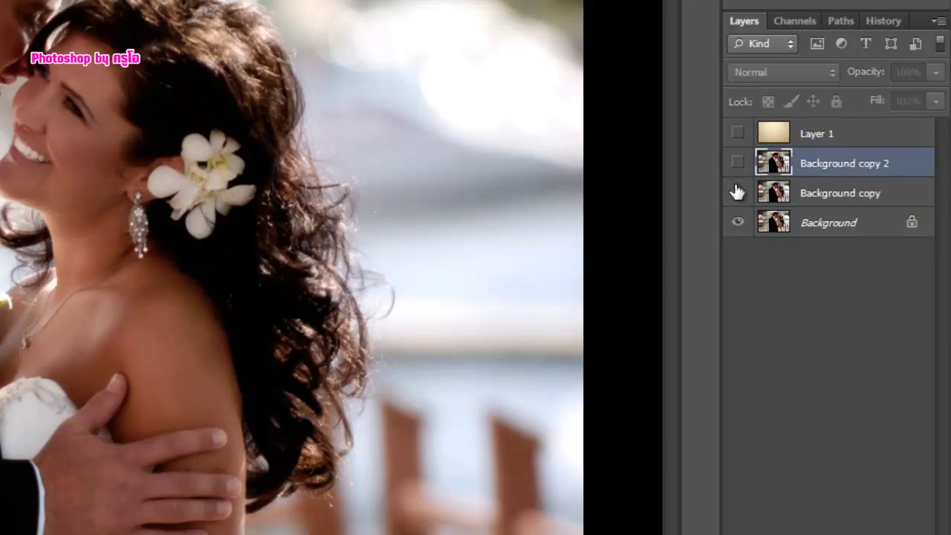
{"action": "left_click", "coordinate": [737, 191]}
Add a new layer above Background filled with 50% Gray, and show Background copy again.
{"action": "left_click", "coordinate": [810, 221]}
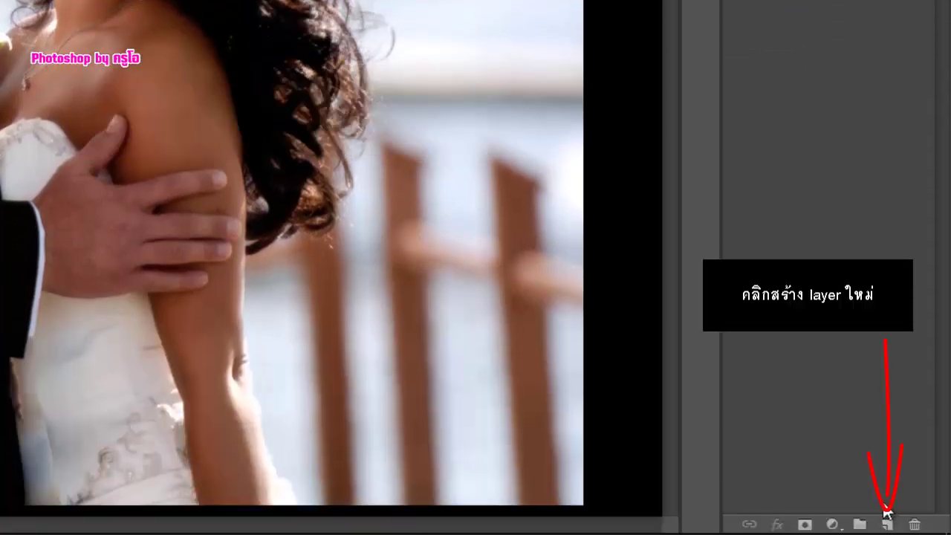
{"action": "left_click", "coordinate": [887, 512]}
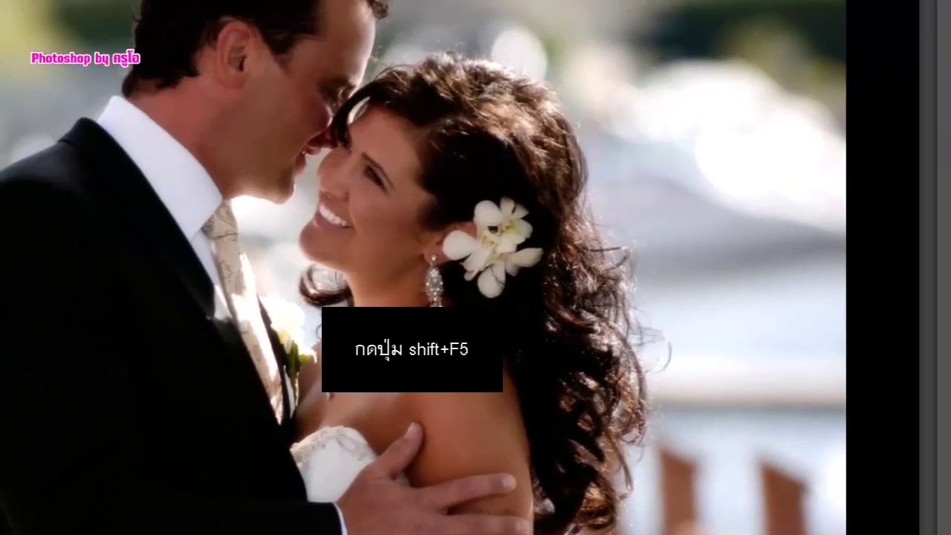
{"action": "key", "text": "shift+F5"}
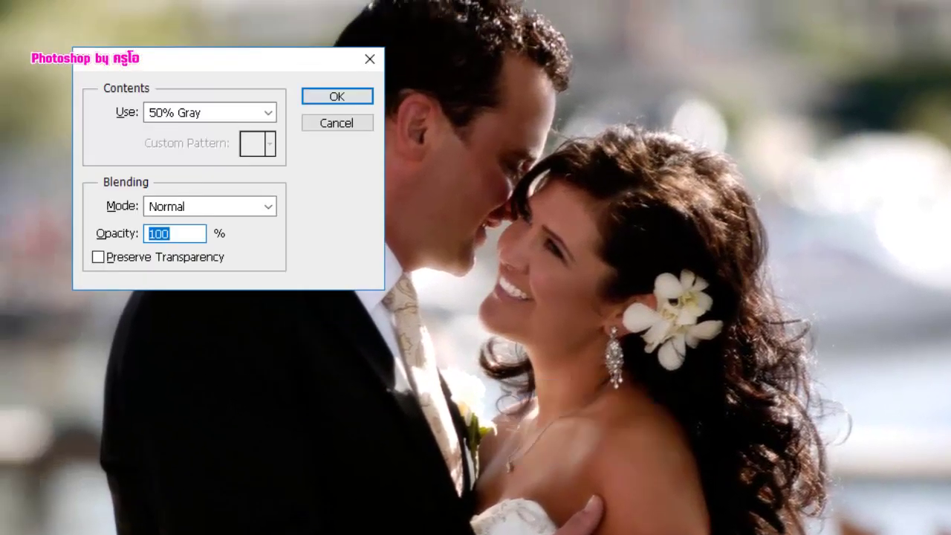
{"action": "left_click", "coordinate": [269, 113]}
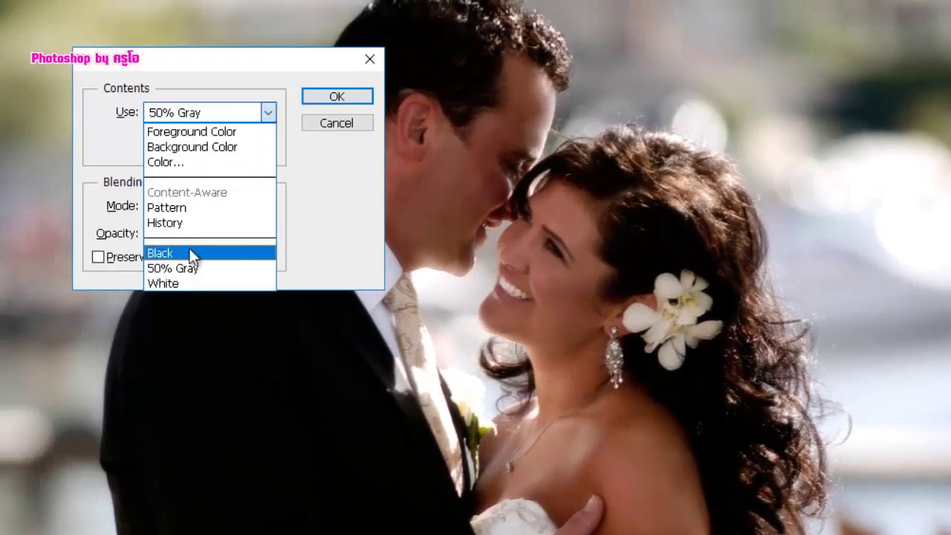
{"action": "left_click", "coordinate": [186, 268]}
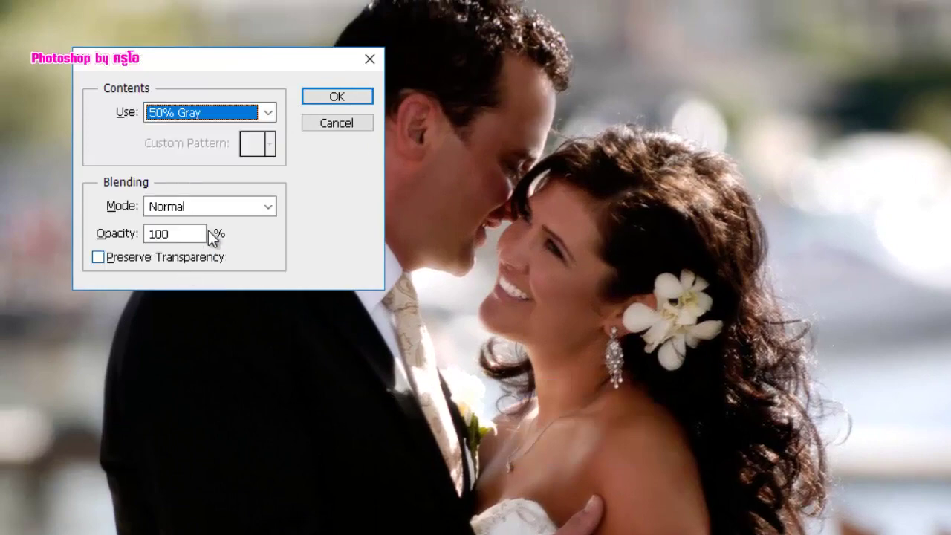
{"action": "left_click", "coordinate": [359, 97]}
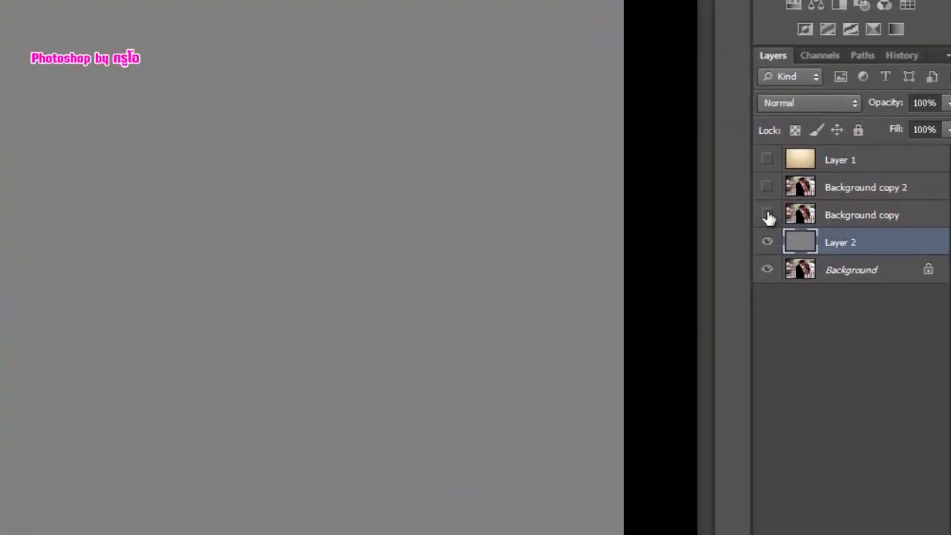
{"action": "left_click", "coordinate": [767, 215]}
On Background copy, Quick Select the groom's hair, face, suit shoulder and tie.
{"action": "left_click", "coordinate": [833, 215]}
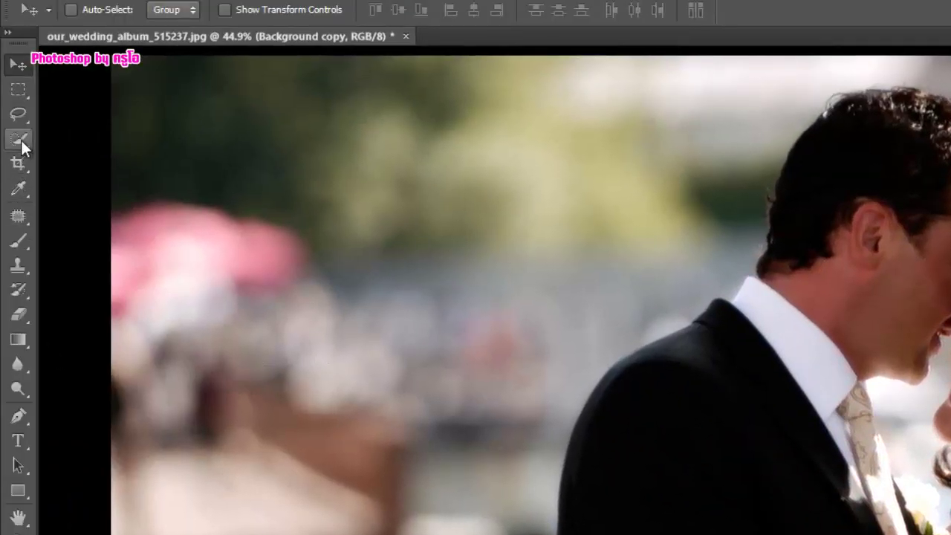
{"action": "left_click", "coordinate": [22, 144]}
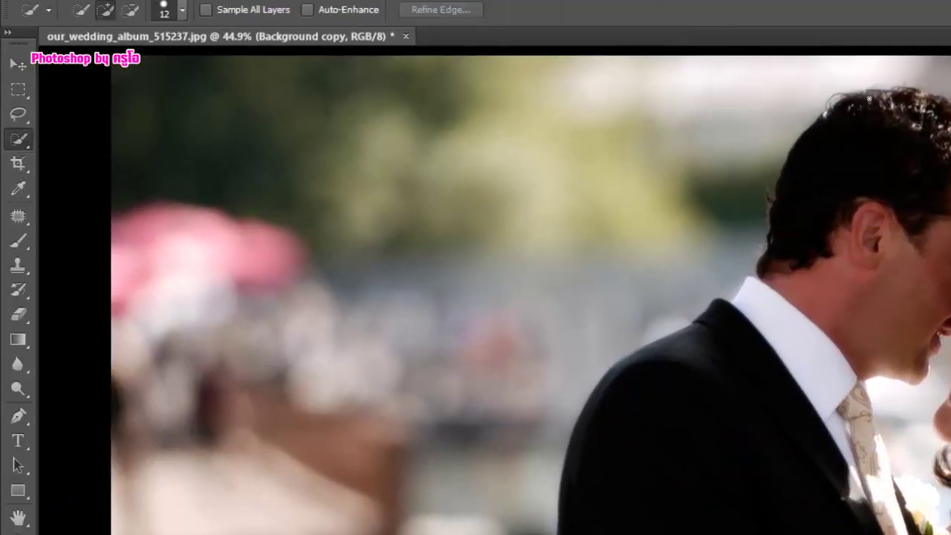
{"action": "left_click_drag", "start_coordinate": [860, 109], "coordinate": [812, 159]}
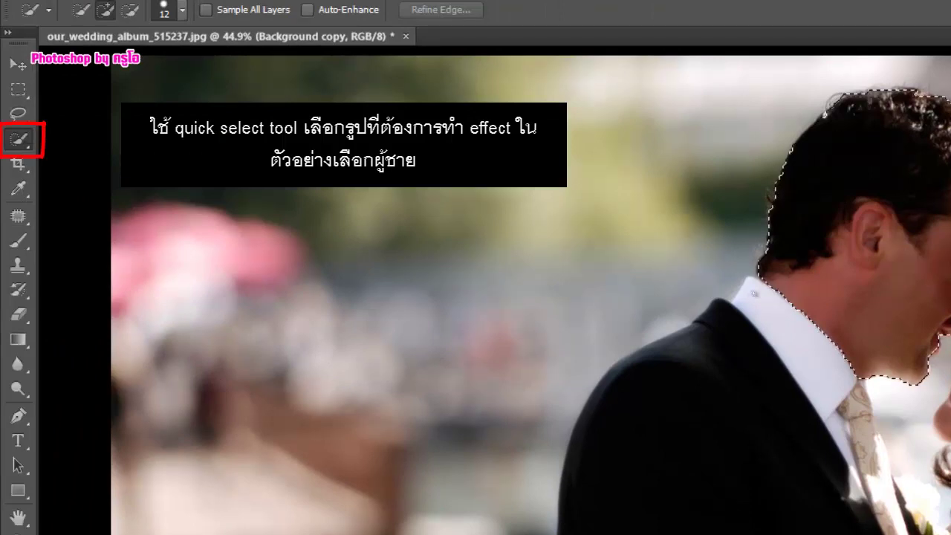
{"action": "left_click_drag", "start_coordinate": [754, 295], "coordinate": [617, 508]}
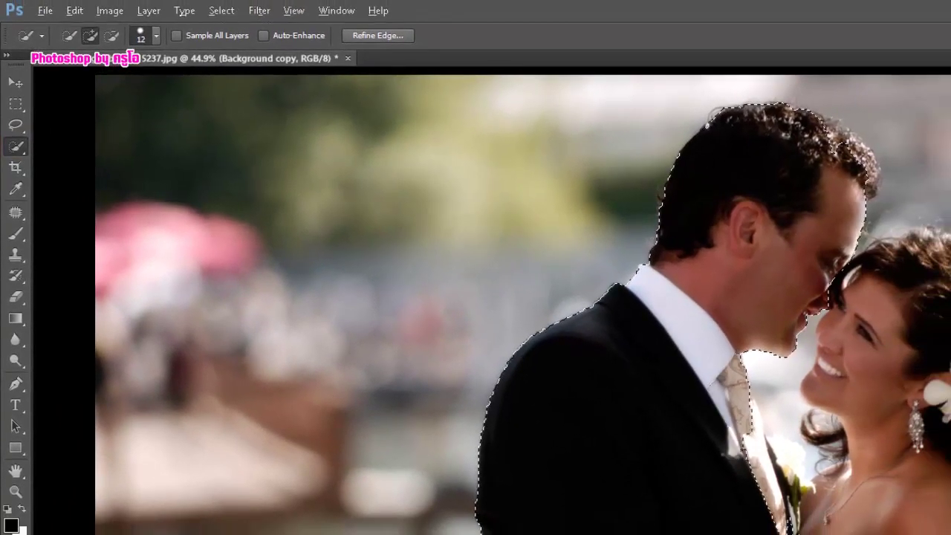
{"action": "left_click_drag", "start_coordinate": [775, 490], "coordinate": [747, 407]}
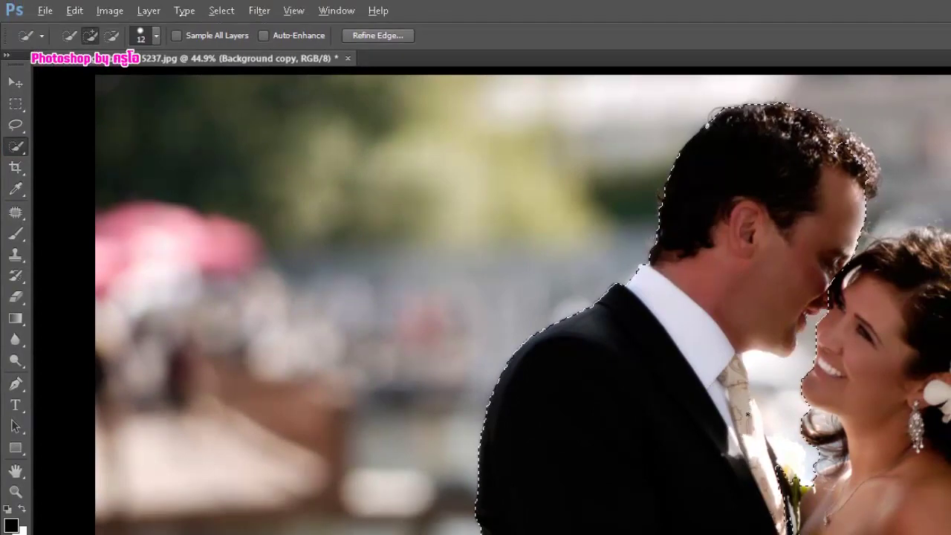
Subtract the gap by his chin, the tie edge and the bride's hair curl from the selection.
{"action": "key", "text": "alt"}
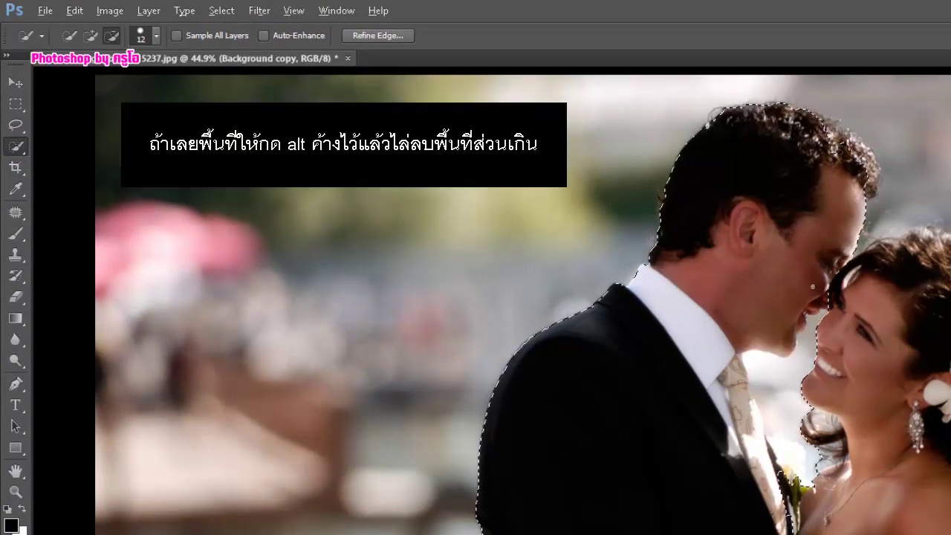
{"action": "left_click_drag", "start_coordinate": [813, 287], "coordinate": [792, 365]}
{"action": "left_click_drag", "start_coordinate": [769, 402], "coordinate": [799, 509]}
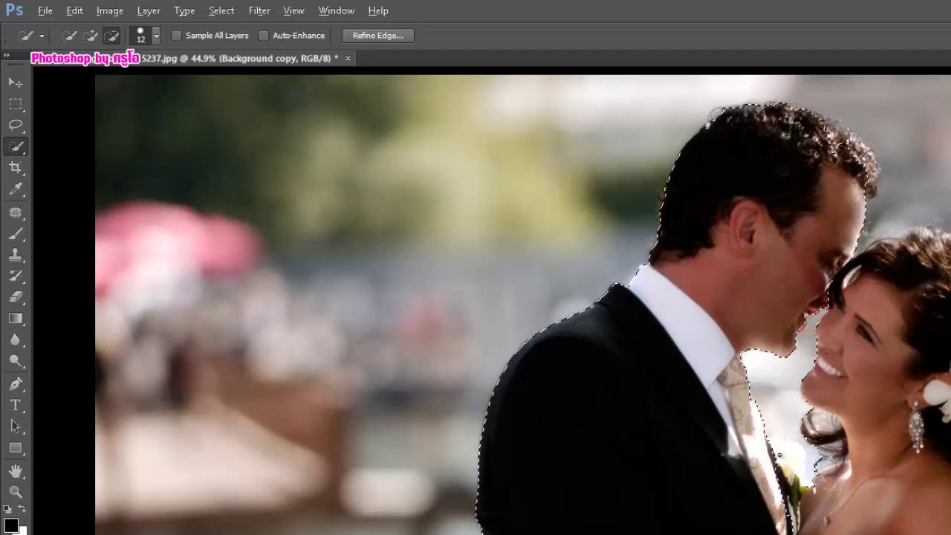
{"action": "left_click_drag", "start_coordinate": [780, 456], "coordinate": [817, 455]}
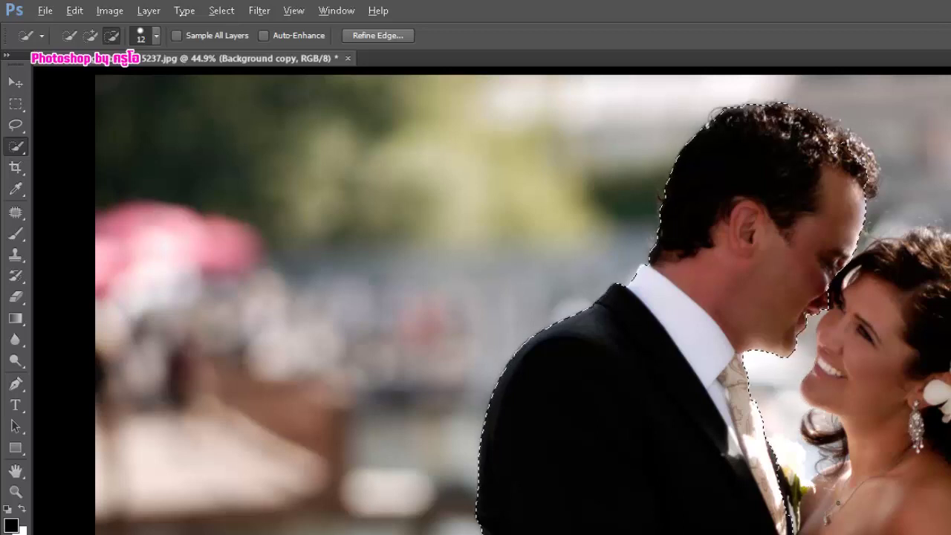
{"action": "key", "text": "alt"}
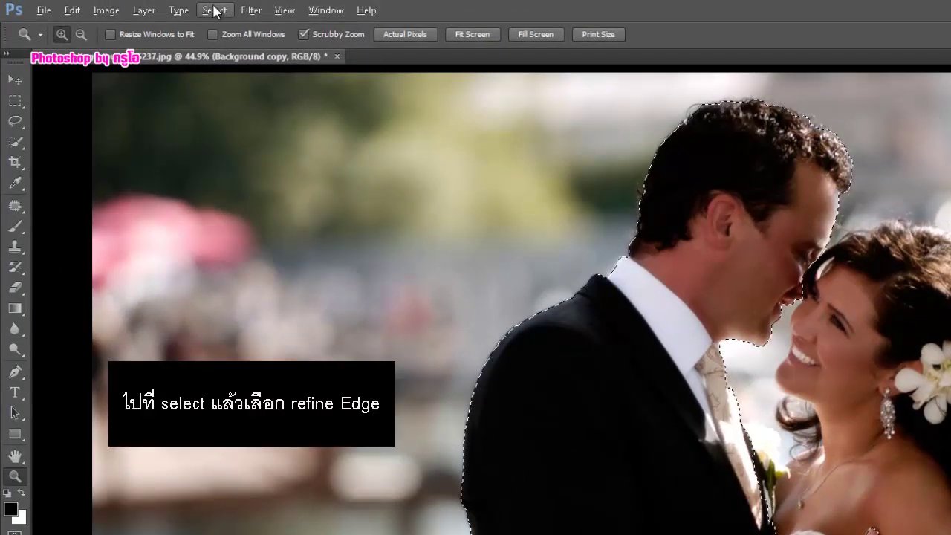
Refine Edge with 1 px radius and 2 px feather, output as a layer mask.
{"action": "left_click", "coordinate": [215, 9]}
{"action": "left_click", "coordinate": [255, 176]}
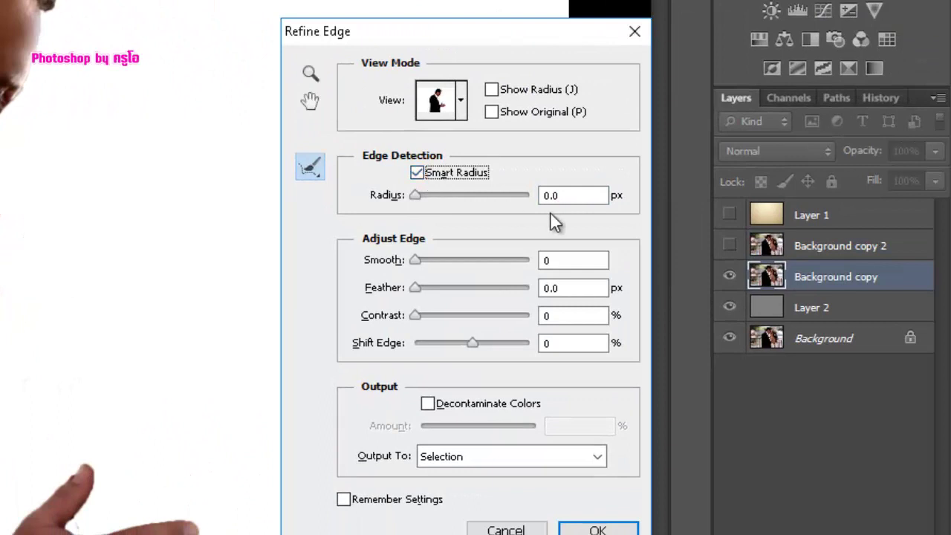
{"action": "left_click_drag", "start_coordinate": [417, 196], "coordinate": [431, 196]}
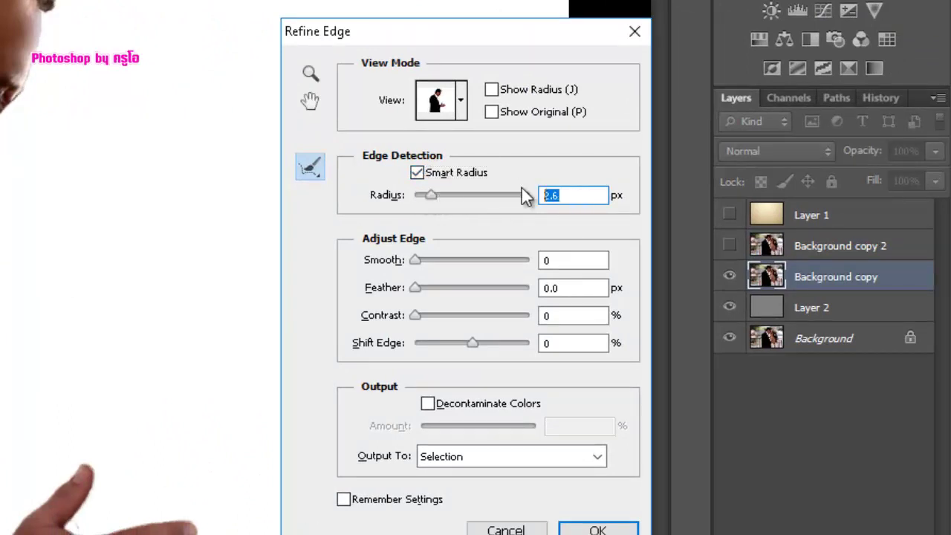
{"action": "type", "text": "1"}
{"action": "double_click", "coordinate": [576, 288]}
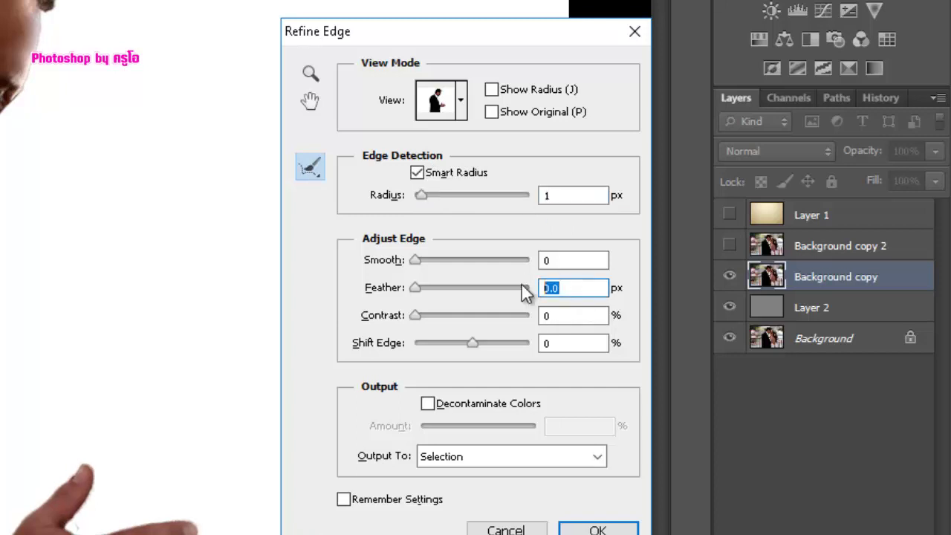
{"action": "type", "text": "2"}
{"action": "left_click", "coordinate": [459, 450]}
{"action": "left_click", "coordinate": [462, 493]}
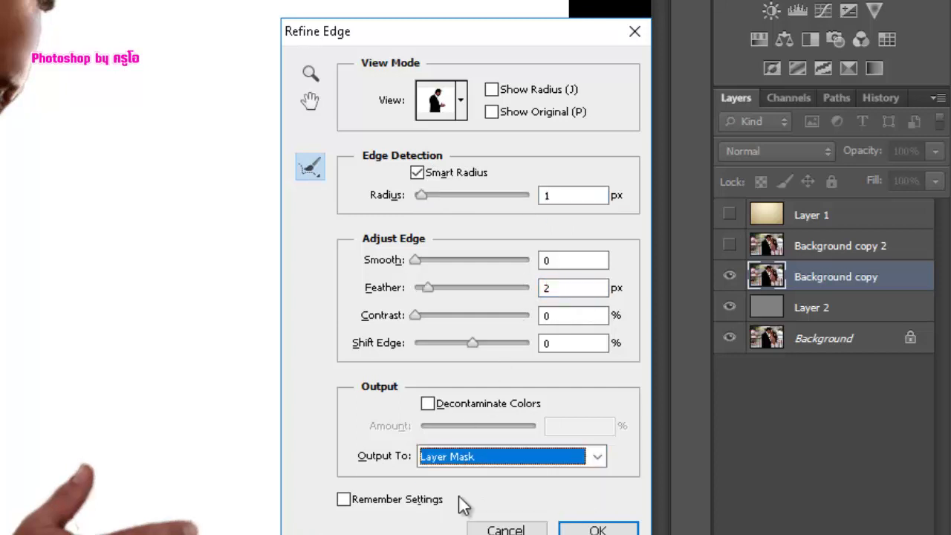
{"action": "left_click", "coordinate": [576, 531]}
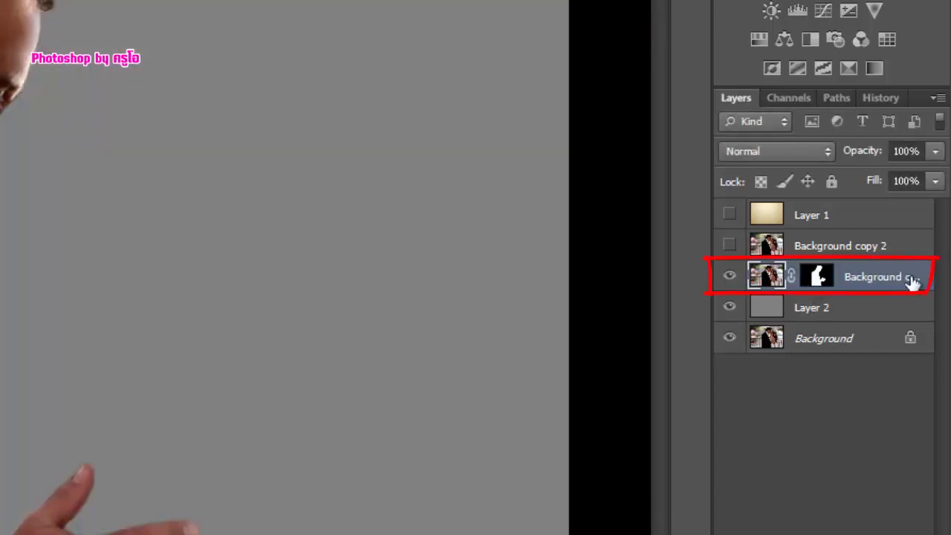
Stamp visible layers into Layer 3, desaturate it, and apply a 5-pixel Gaussian Blur.
{"action": "key", "text": "ctrl+alt+shift+e"}
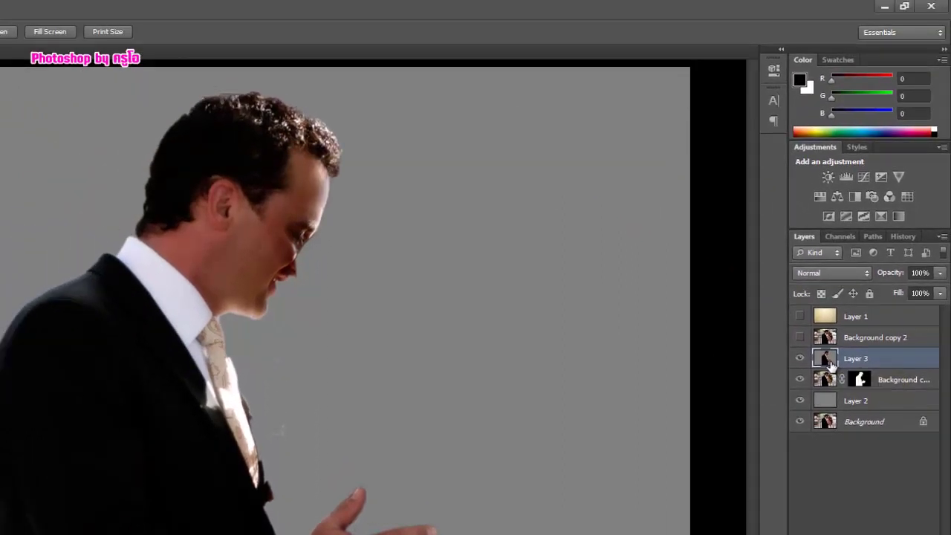
{"action": "key", "text": "alt+shift+u"}
{"action": "left_click_drag", "start_coordinate": [830, 360], "coordinate": [831, 365]}
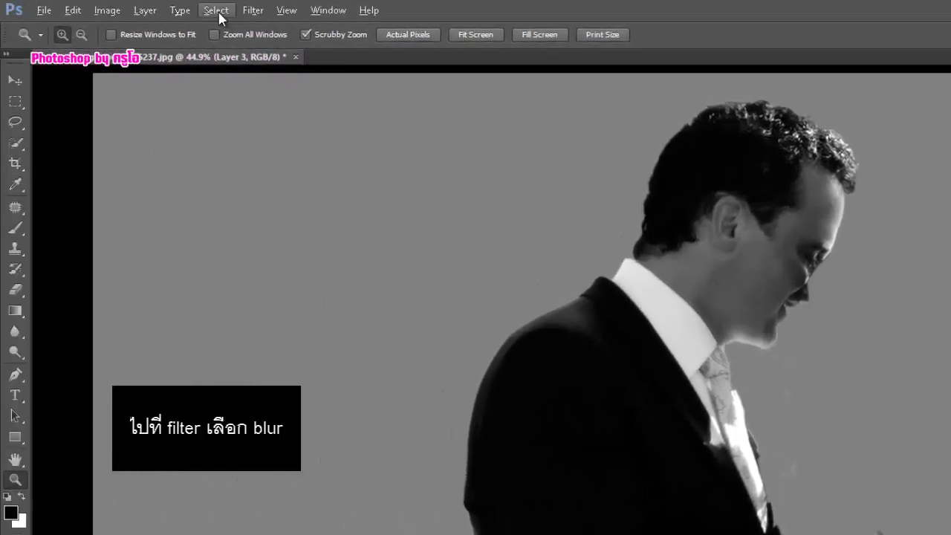
{"action": "left_click", "coordinate": [217, 10]}
{"action": "left_click", "coordinate": [252, 10]}
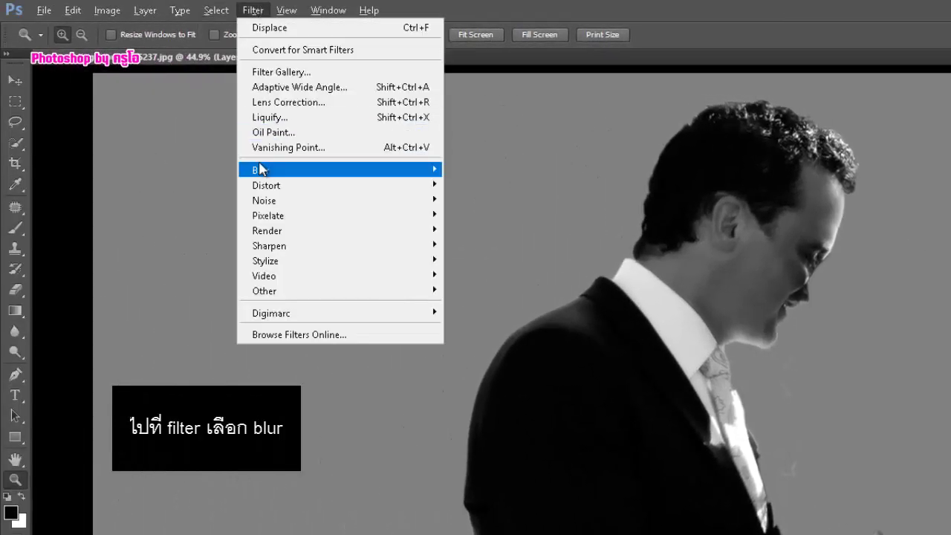
{"action": "mouse_move", "coordinate": [336, 171]}
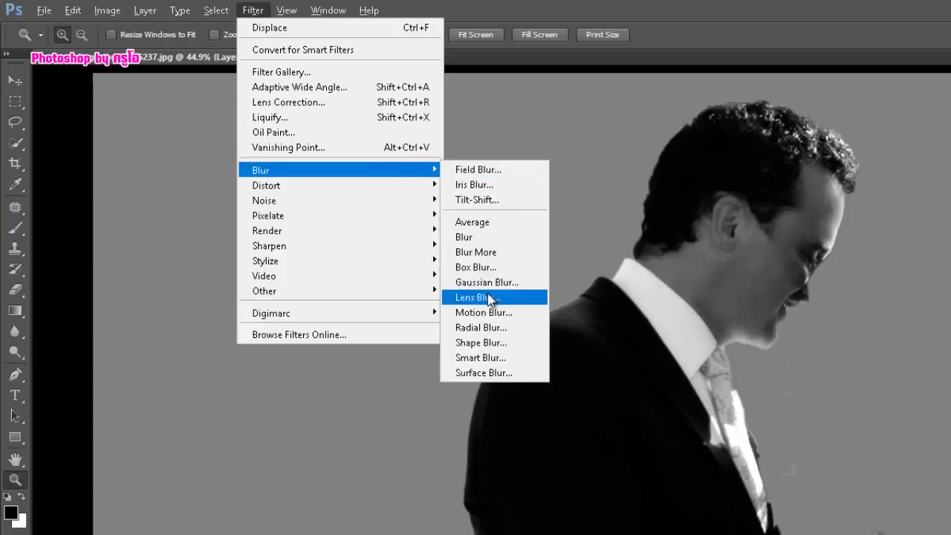
{"action": "left_click", "coordinate": [484, 283]}
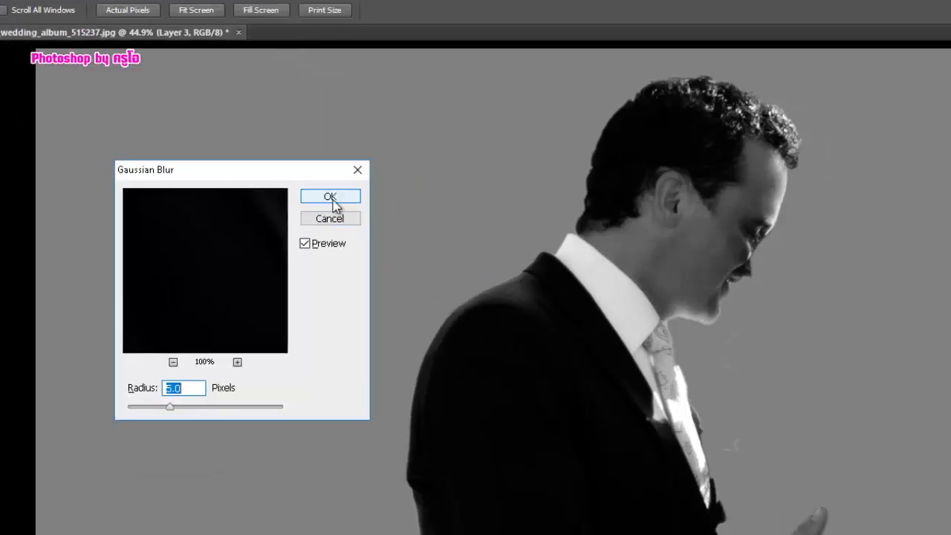
{"action": "left_click", "coordinate": [387, 221]}
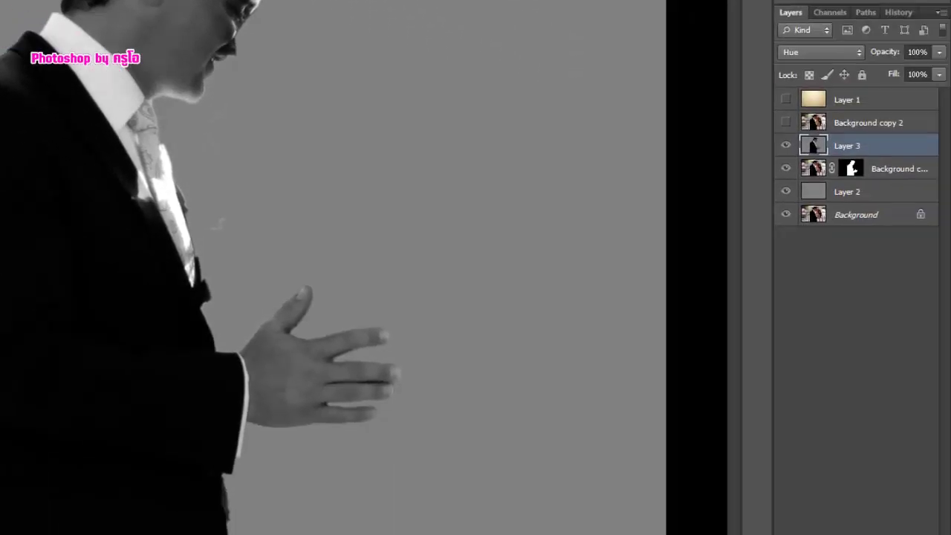
Duplicate Layer 3 into a new document named displace_men2, then close that document.
{"action": "right_click", "coordinate": [912, 150]}
{"action": "left_click", "coordinate": [764, 119]}
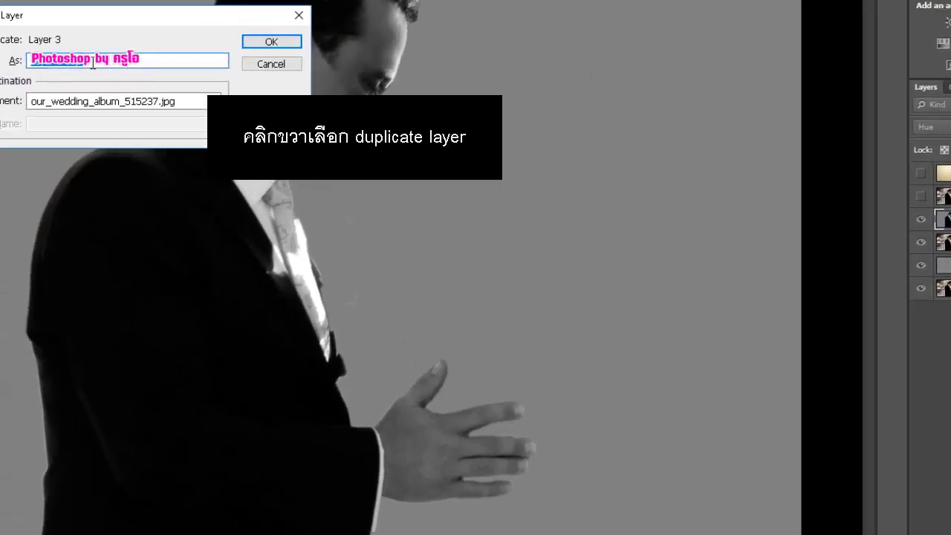
{"action": "left_click", "coordinate": [259, 166]}
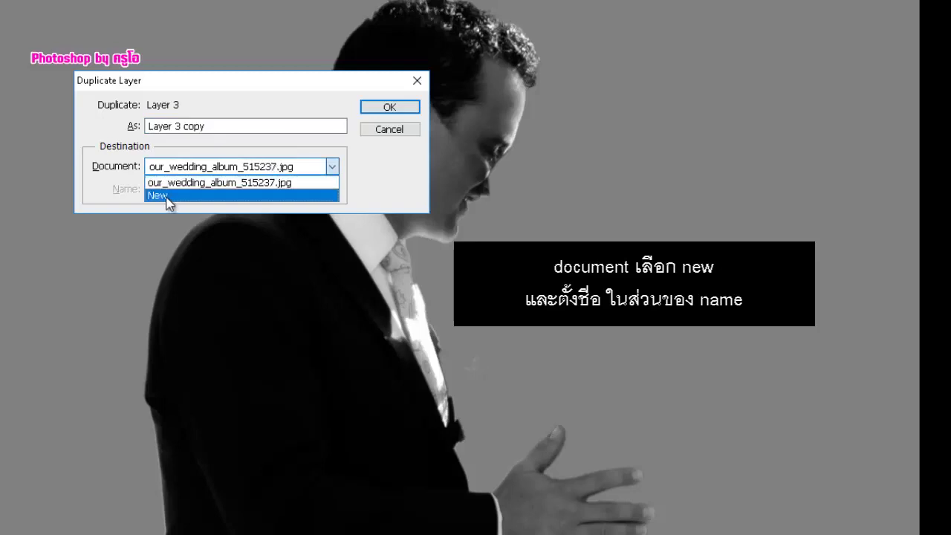
{"action": "left_click", "coordinate": [167, 197]}
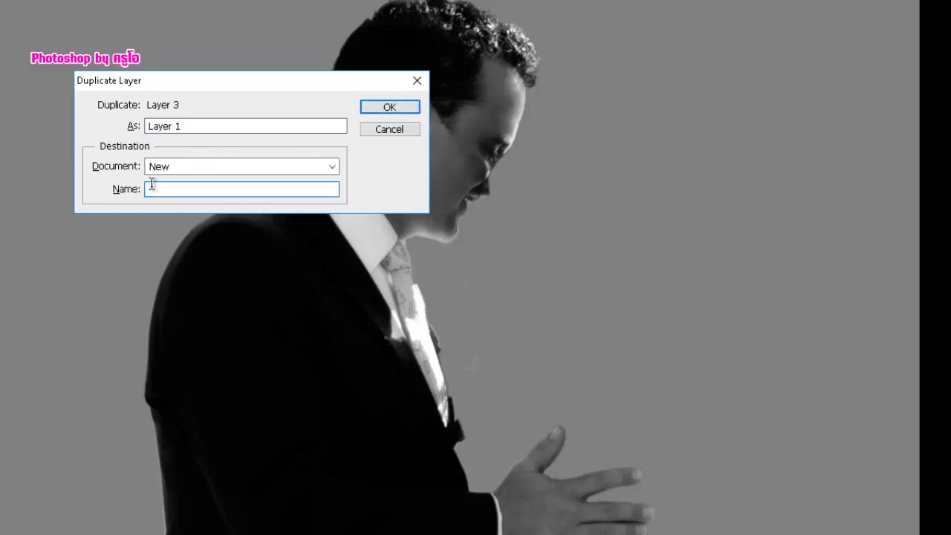
{"action": "type", "text": "displace_"}
{"action": "type", "text": "me"}
{"action": "type", "text": "n2"}
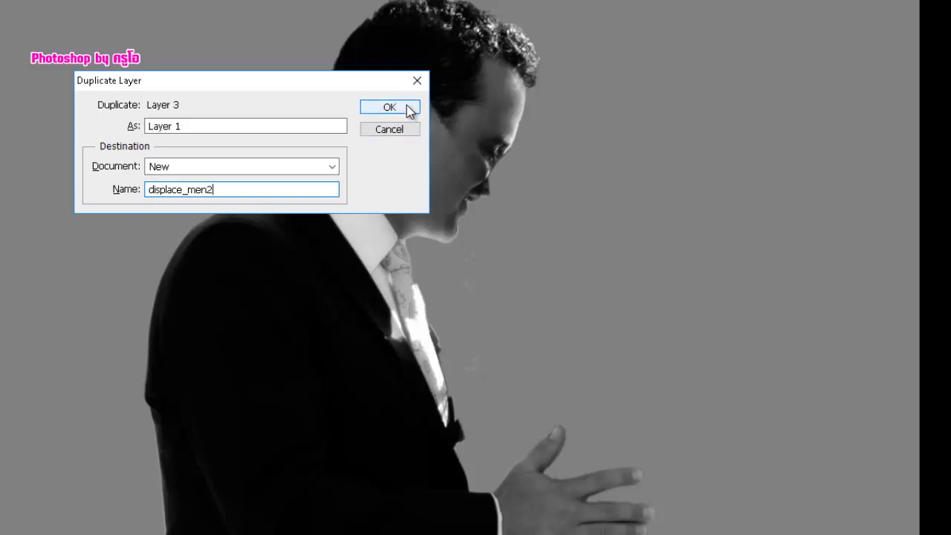
{"action": "left_click", "coordinate": [408, 110]}
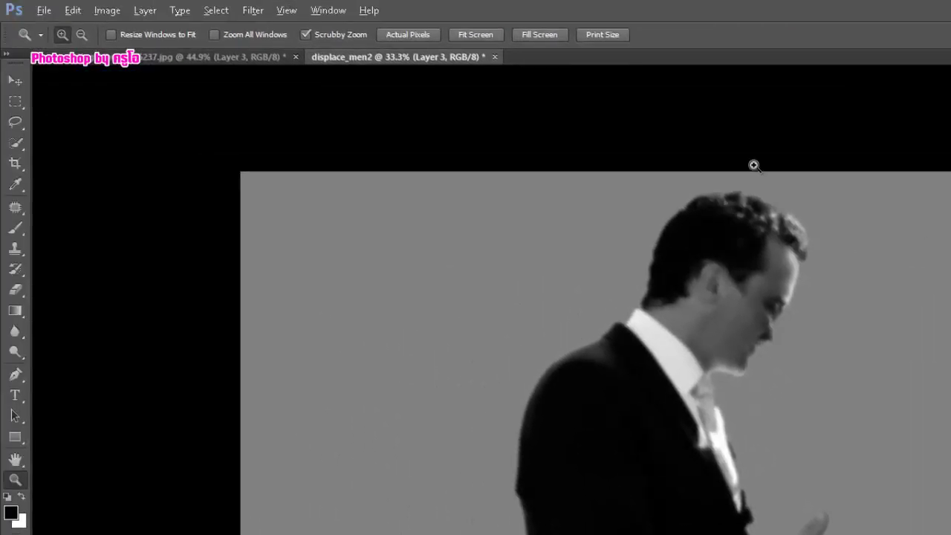
{"action": "left_click", "coordinate": [495, 57]}
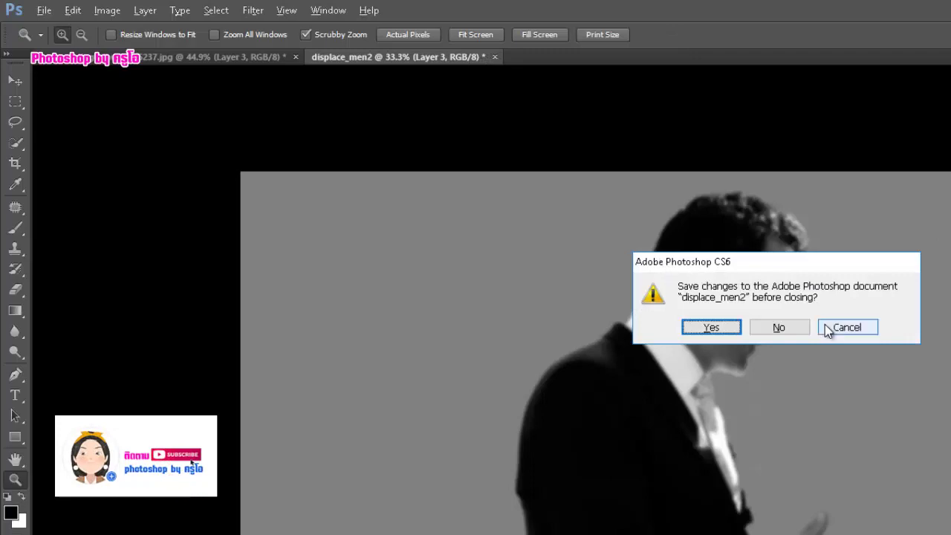
Cancel the close, save displace_men2.psd with default PSD options, and return to the wedding .jpg.
{"action": "left_click", "coordinate": [849, 331]}
{"action": "left_click", "coordinate": [44, 10]}
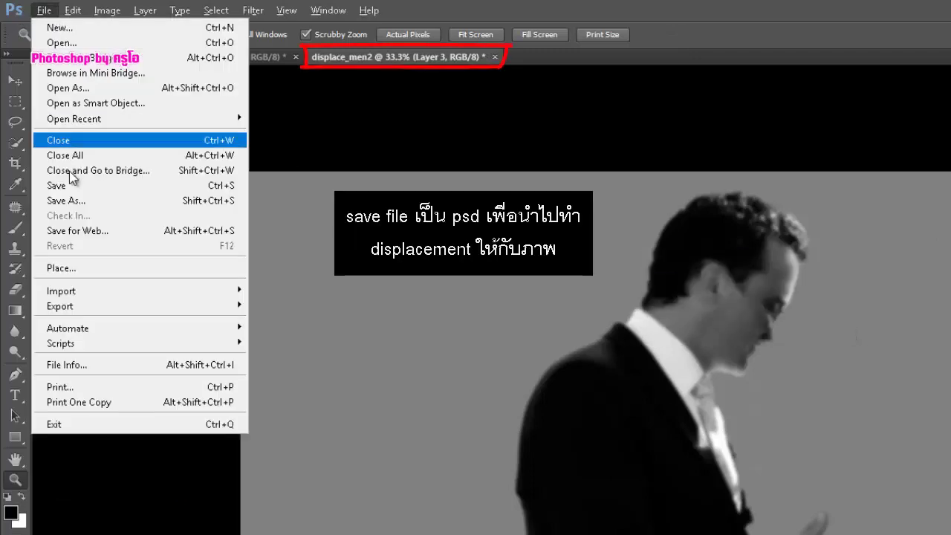
{"action": "left_click", "coordinate": [68, 197]}
{"action": "left_click", "coordinate": [721, 322]}
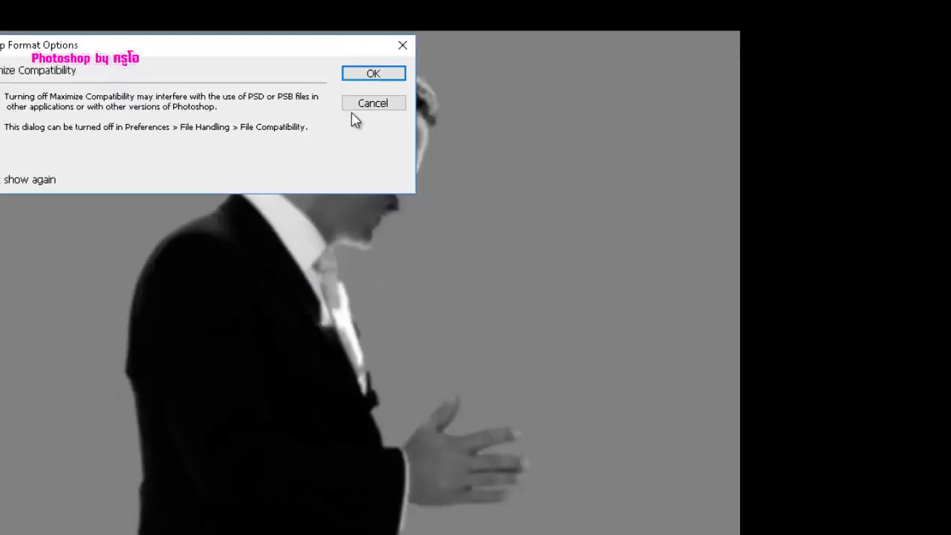
{"action": "left_click", "coordinate": [576, 153]}
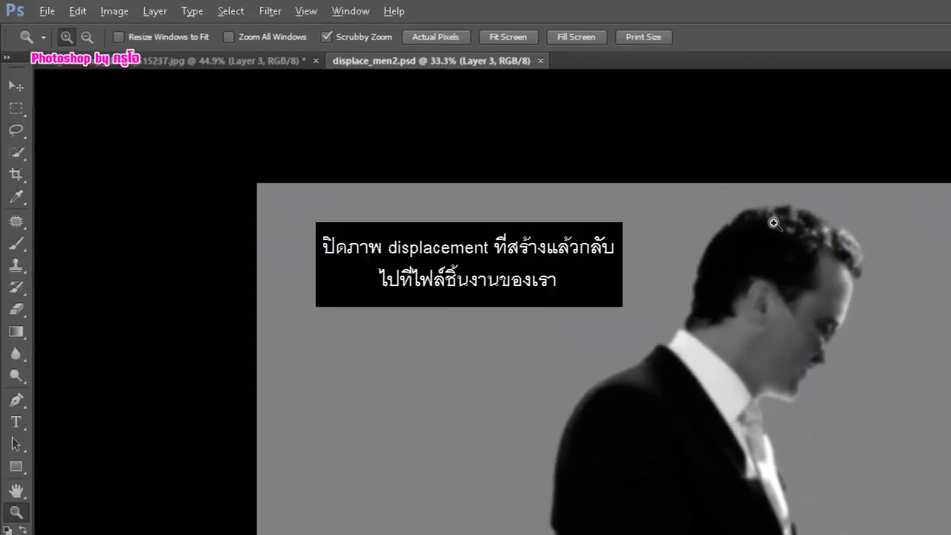
{"action": "left_click", "coordinate": [160, 59]}
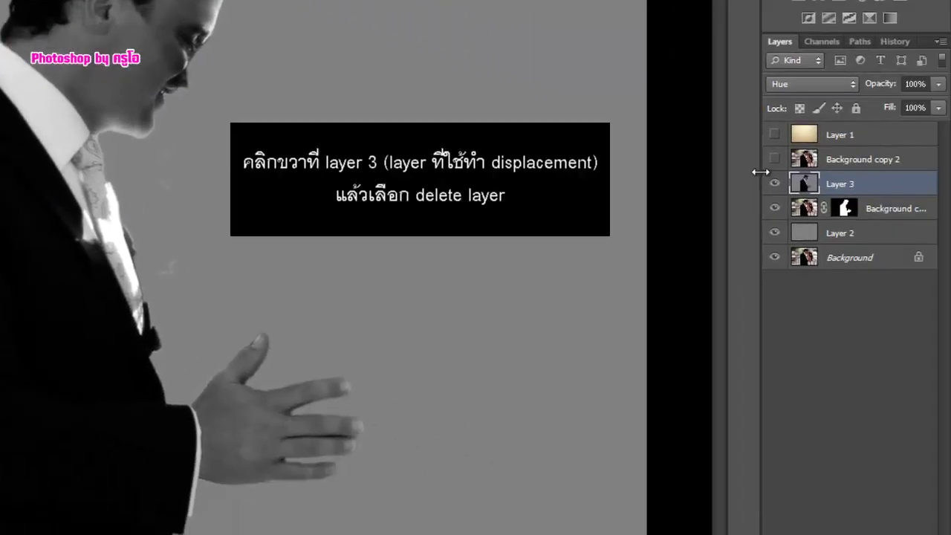
Delete Layer 3, then desaturate Background copy and set it to Soft Light.
{"action": "right_click", "coordinate": [901, 192]}
{"action": "left_click", "coordinate": [877, 174]}
{"action": "left_click", "coordinate": [83, 115]}
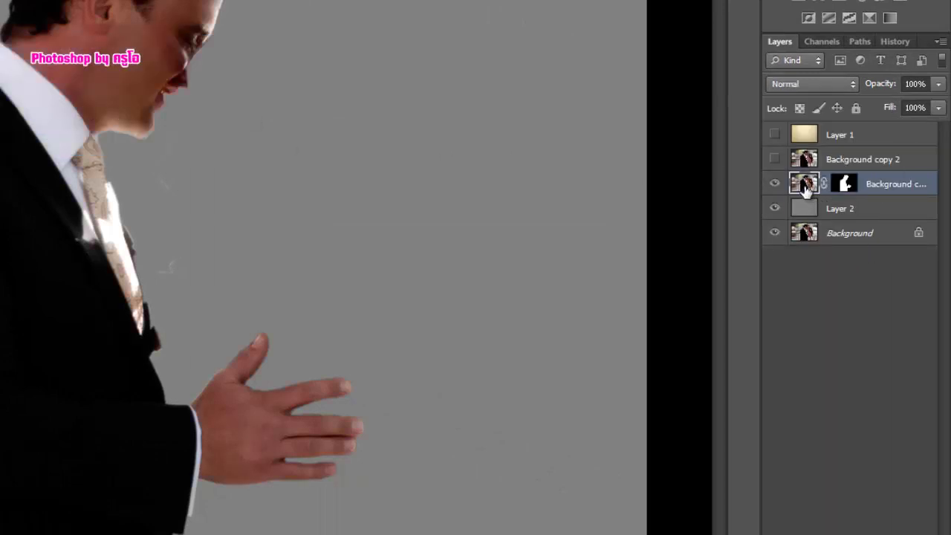
{"action": "left_click", "coordinate": [806, 186]}
{"action": "key", "text": "ctrl+shift+u"}
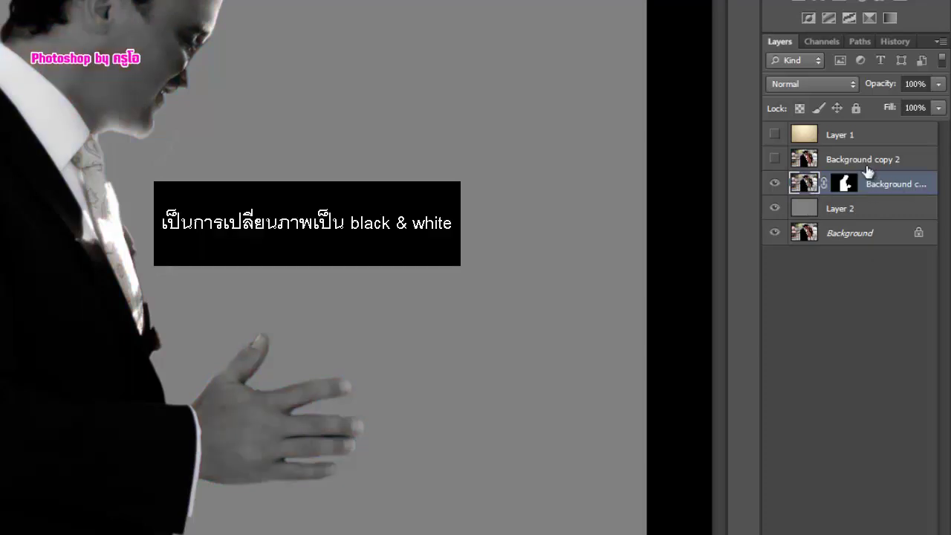
{"action": "left_click", "coordinate": [846, 83]}
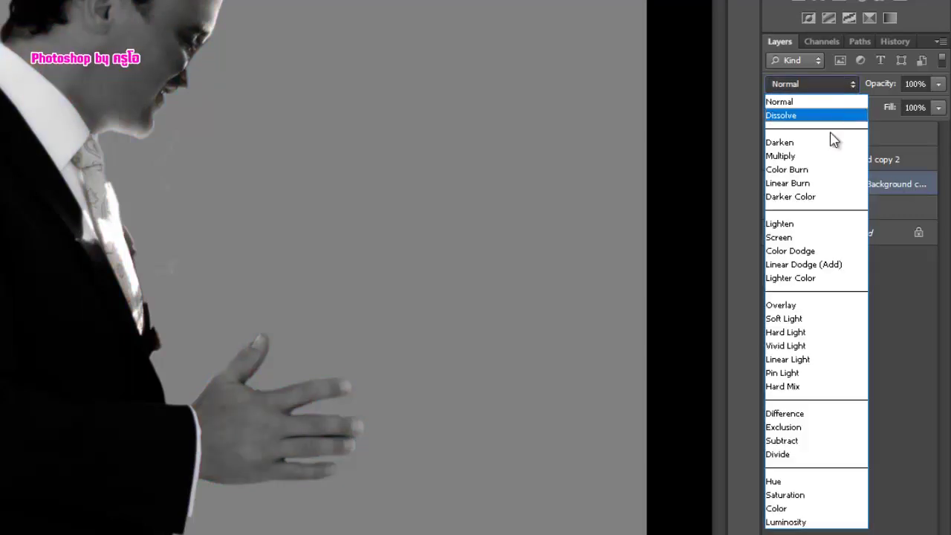
{"action": "left_click", "coordinate": [797, 319]}
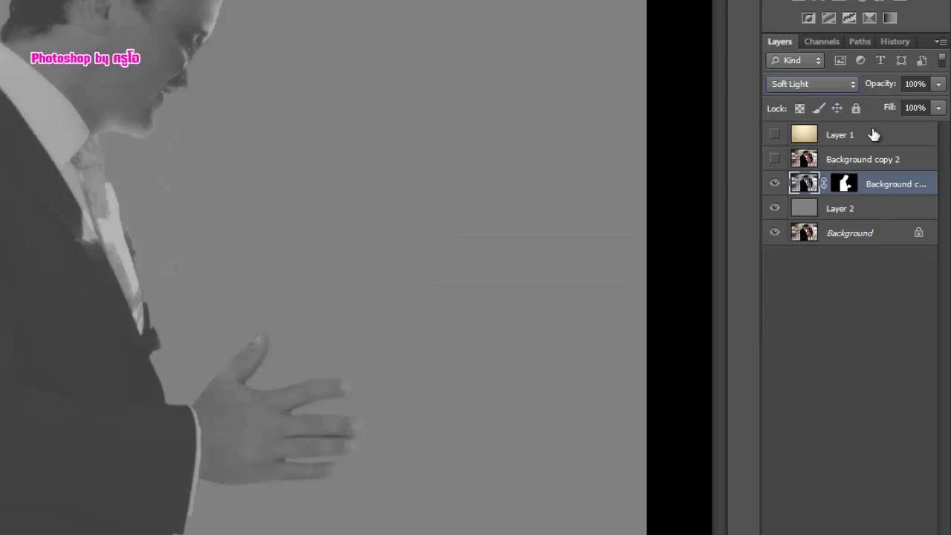
Show the beige gradient Layer 1, move it below Background copy 2, and blend it as Overlay.
{"action": "left_click", "coordinate": [775, 135]}
{"action": "left_click_drag", "start_coordinate": [842, 138], "coordinate": [849, 165]}
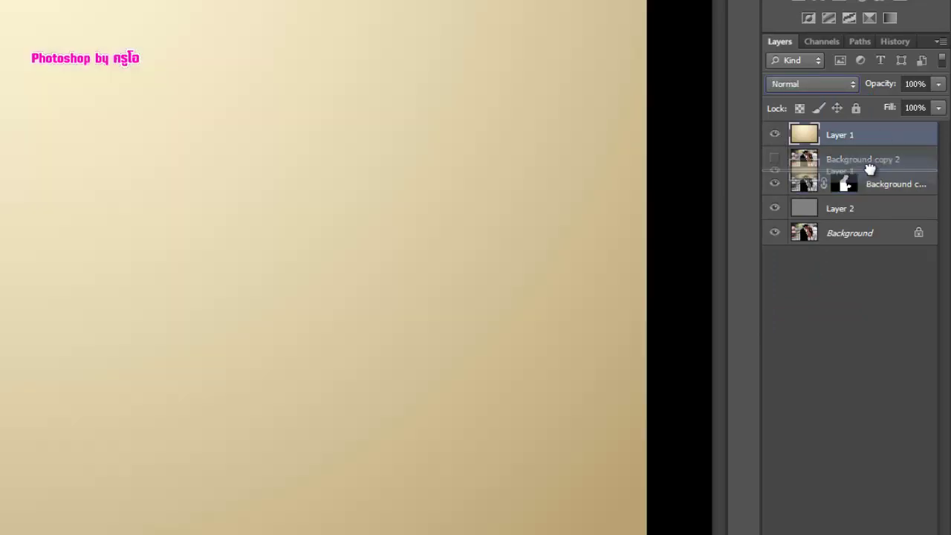
{"action": "left_click", "coordinate": [853, 83]}
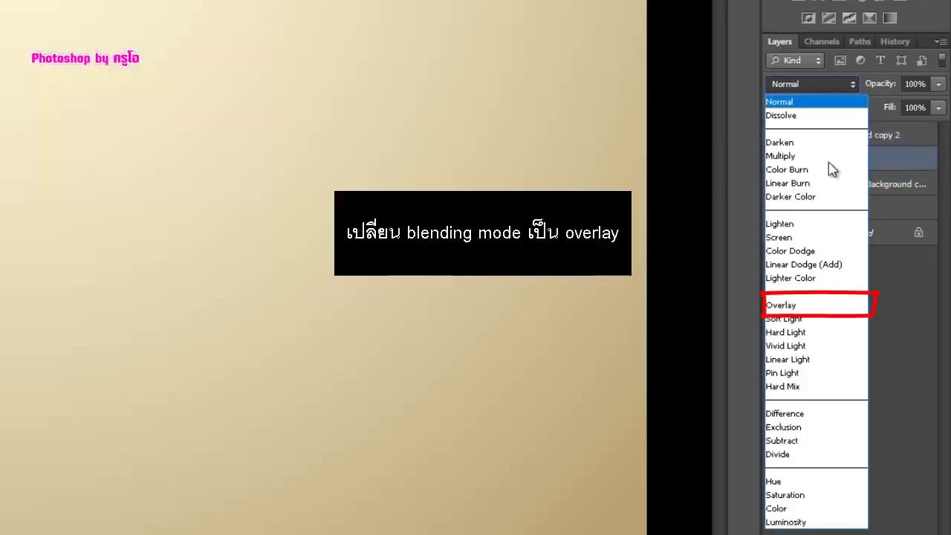
{"action": "left_click", "coordinate": [799, 304]}
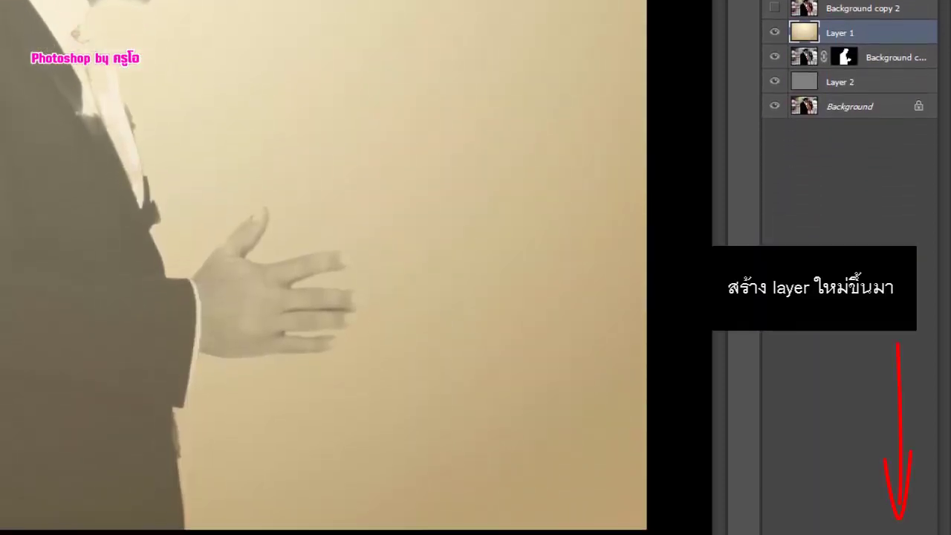
Add a new empty Layer 3 beneath Layer 1 and select it.
{"action": "left_click", "coordinate": [892, 528]}
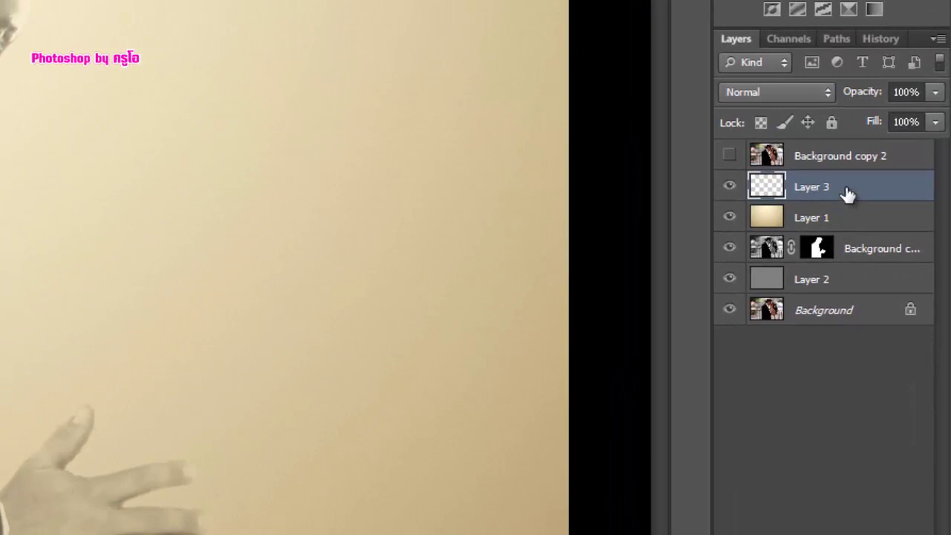
{"action": "left_click_drag", "start_coordinate": [850, 190], "coordinate": [847, 229]}
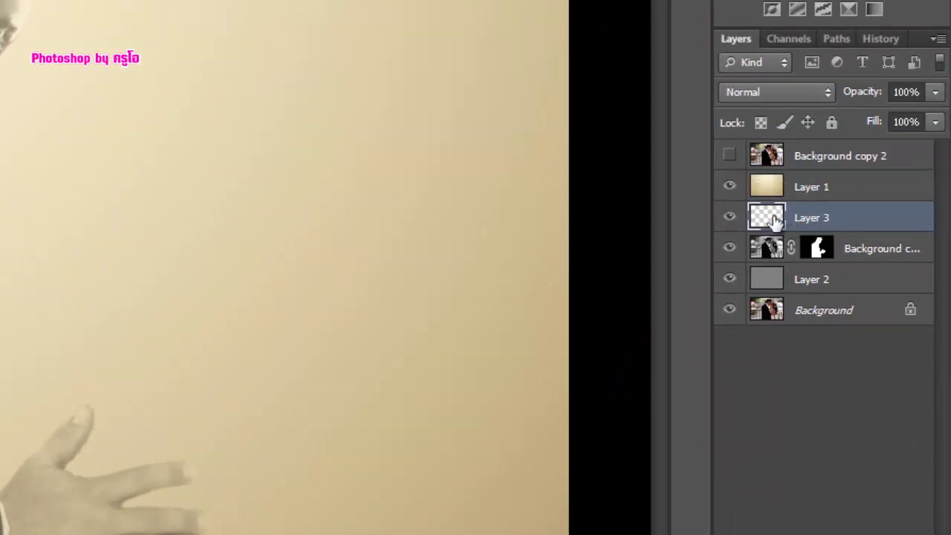
{"action": "left_click", "coordinate": [815, 250]}
{"action": "left_click", "coordinate": [766, 219]}
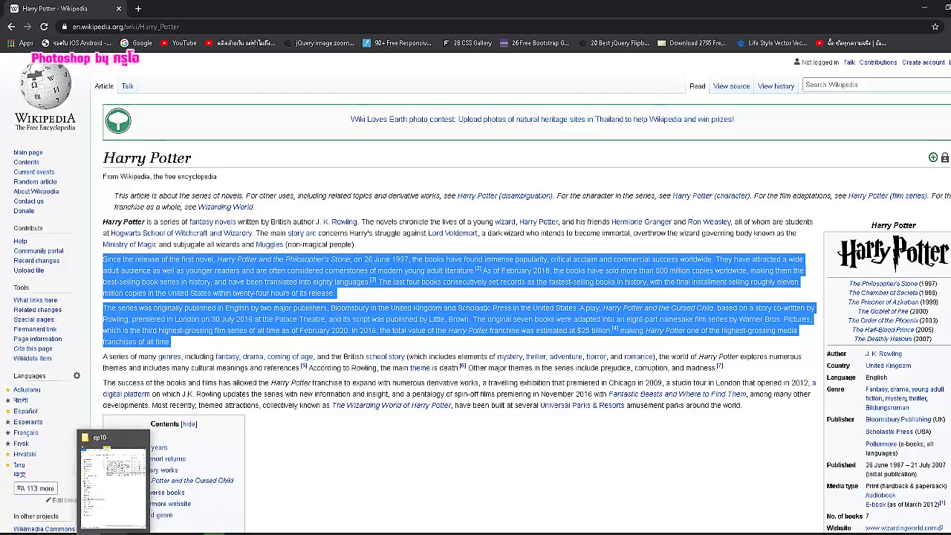
Draw a canvas-wide text box and paste the copied Harry Potter paragraphs into it.
{"action": "left_click", "coordinate": [160, 527]}
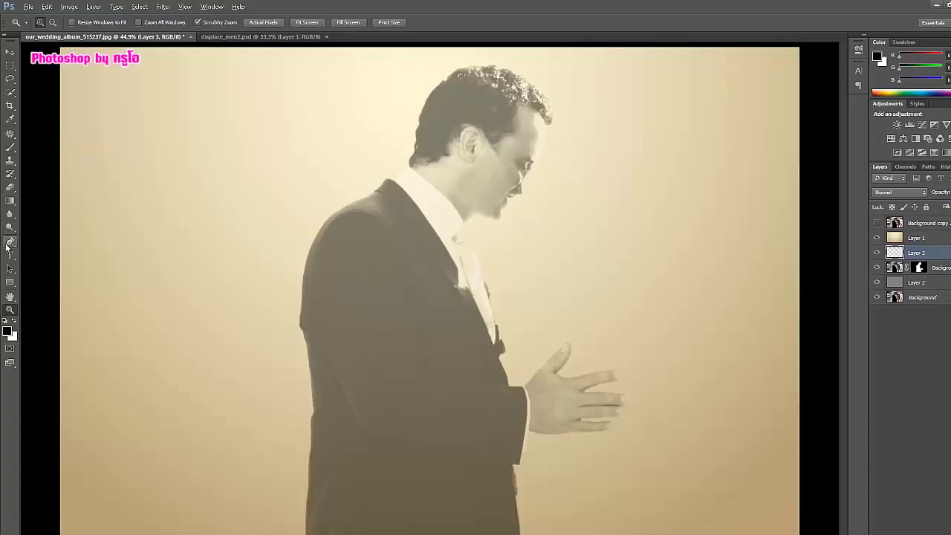
{"action": "left_click", "coordinate": [10, 255]}
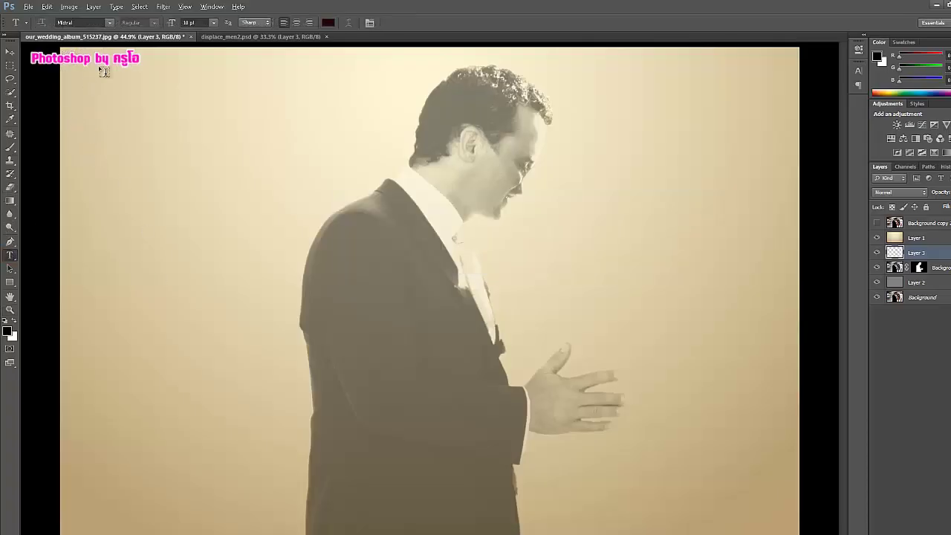
{"action": "left_click_drag", "start_coordinate": [61, 48], "coordinate": [789, 532]}
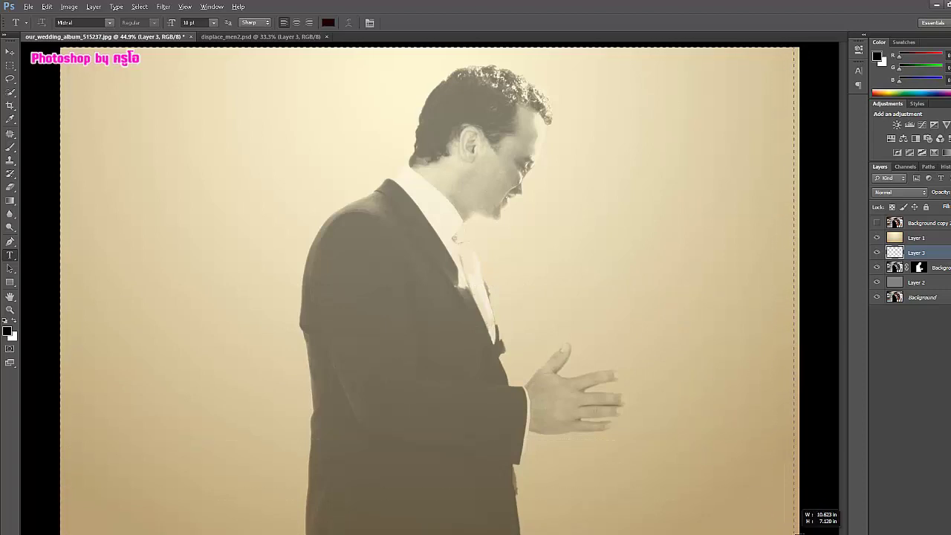
{"action": "left_click_drag", "start_coordinate": [789, 532], "coordinate": [800, 534]}
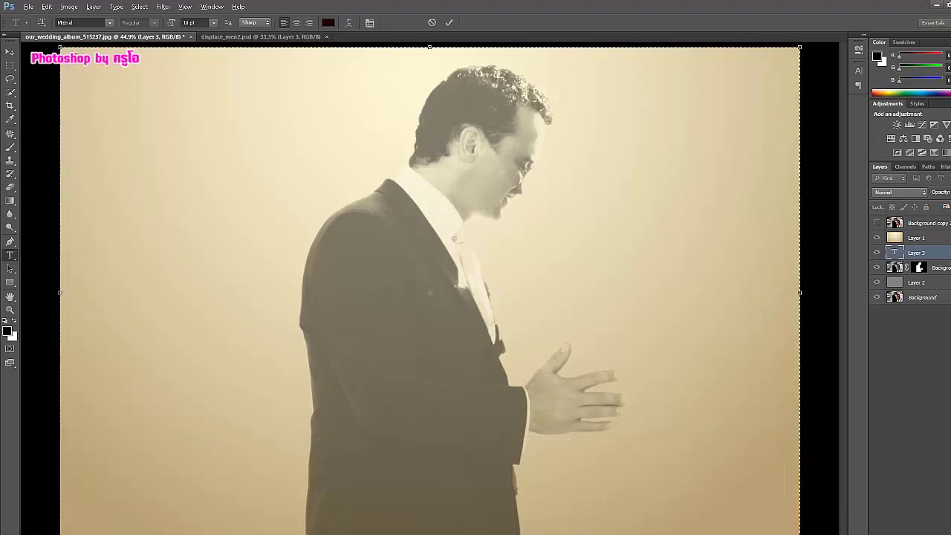
{"action": "right_click", "coordinate": [74, 62]}
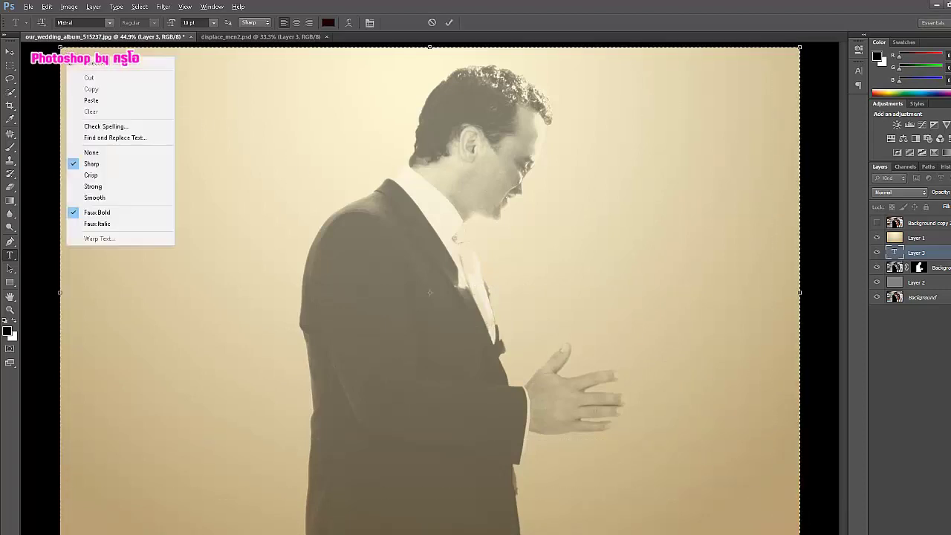
{"action": "left_click", "coordinate": [95, 98]}
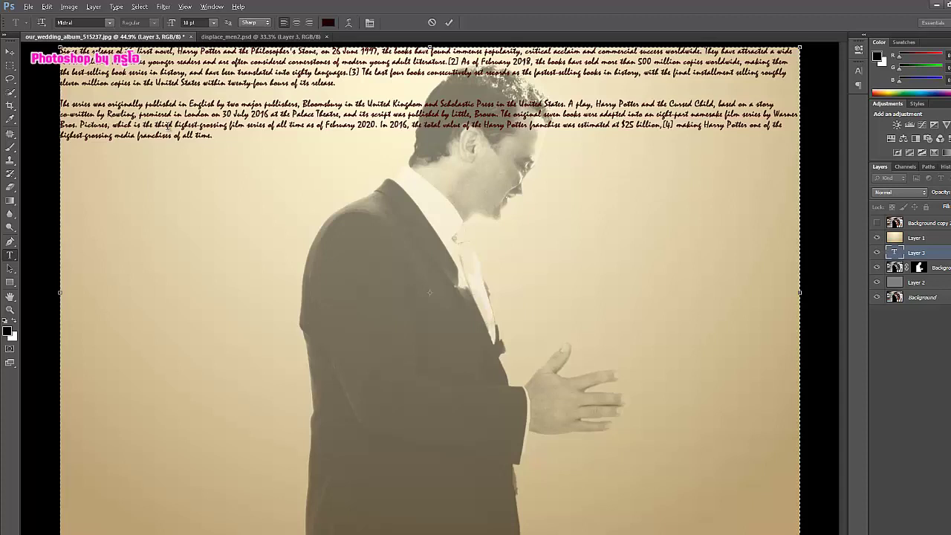
Join the paragraphs into one and paste repeated copies until the text fills the canvas.
{"action": "key", "text": "BackSpace"}
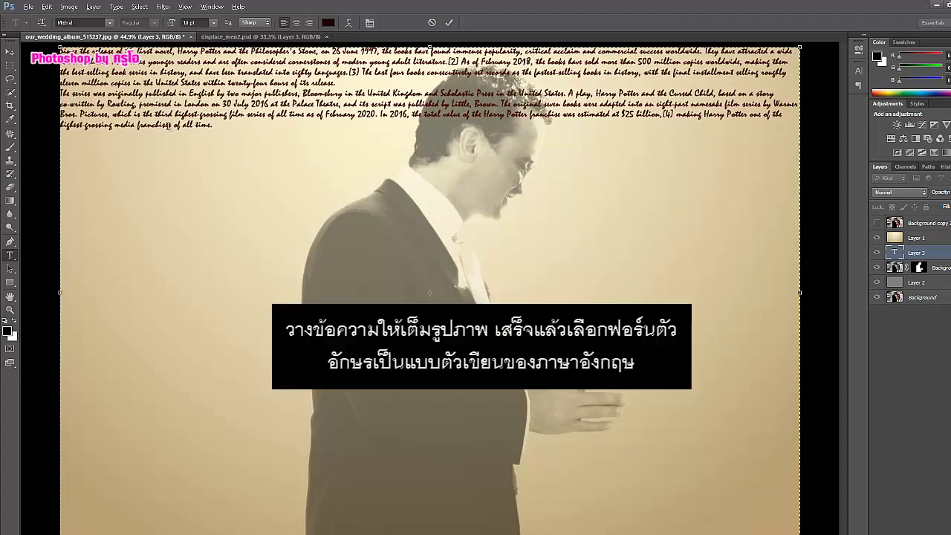
{"action": "key", "text": "Delete"}
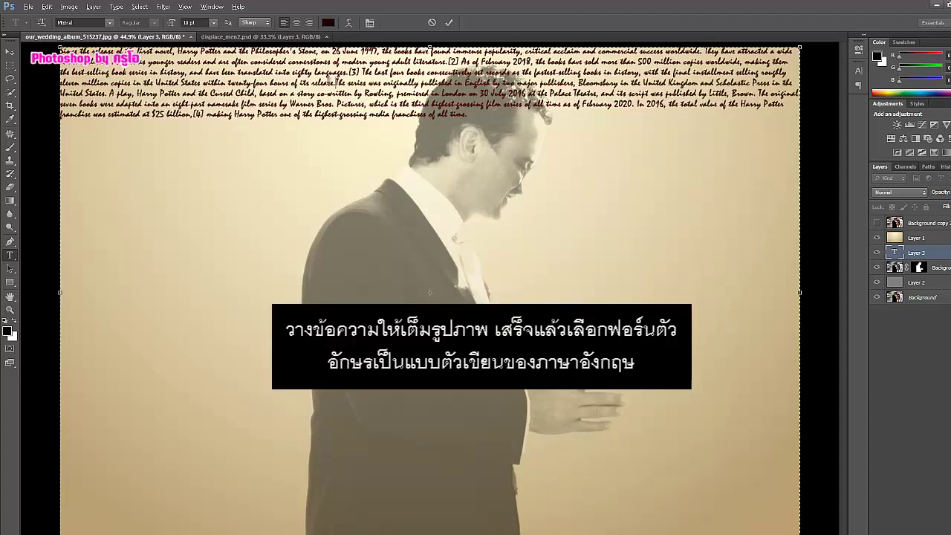
{"action": "left_click_drag", "start_coordinate": [473, 117], "coordinate": [46, 39]}
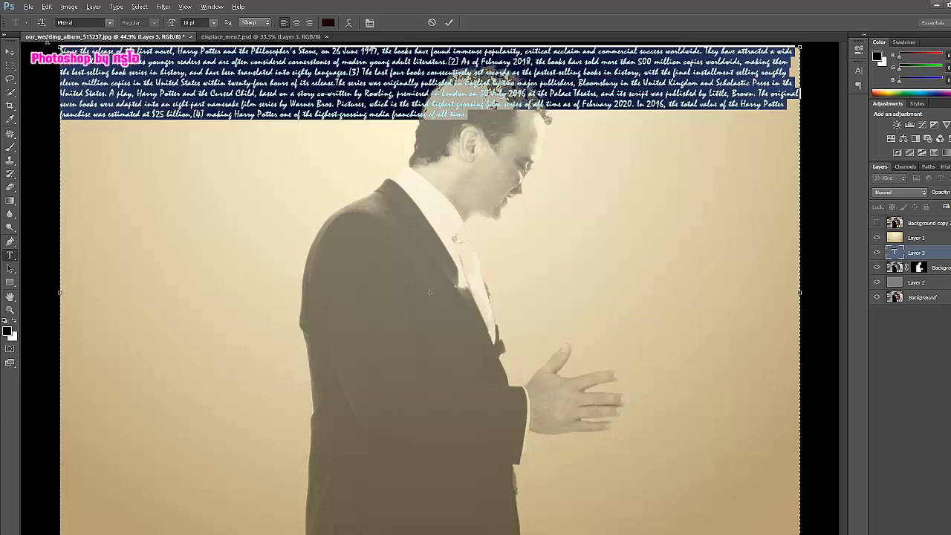
{"action": "left_click", "coordinate": [471, 113]}
{"action": "key", "text": "ctrl+v"}
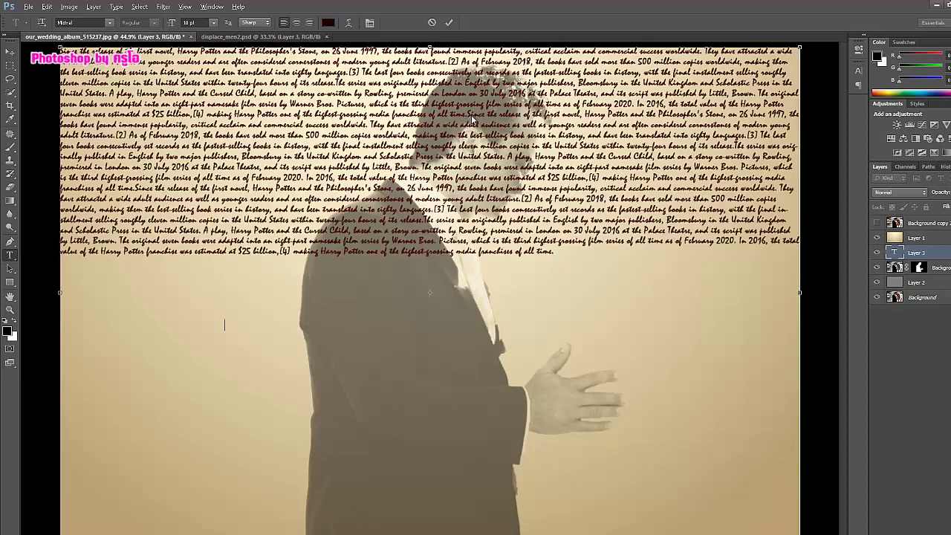
{"action": "key", "text": "ctrl+v"}
{"action": "key", "text": "ctrl+v"}
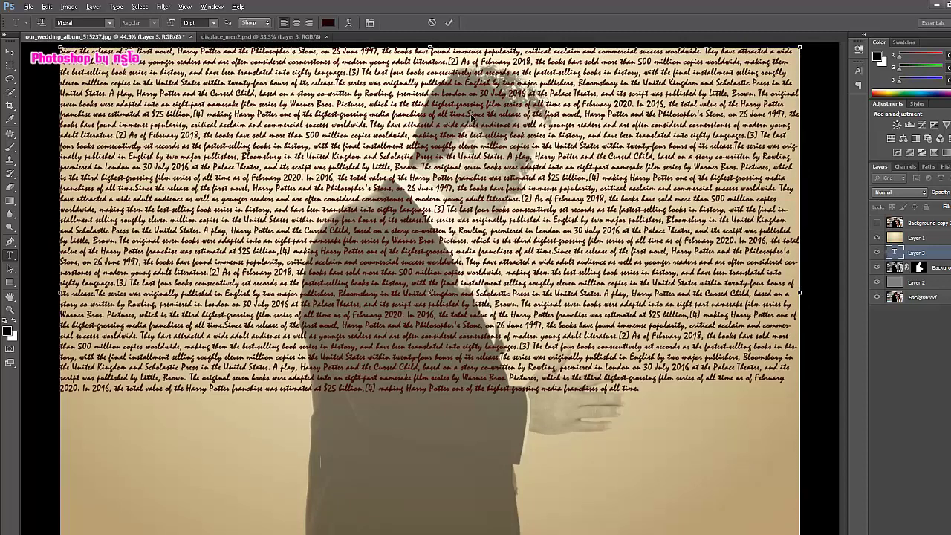
{"action": "key", "text": "ctrl+v"}
{"action": "key", "text": "ctrl+v"}
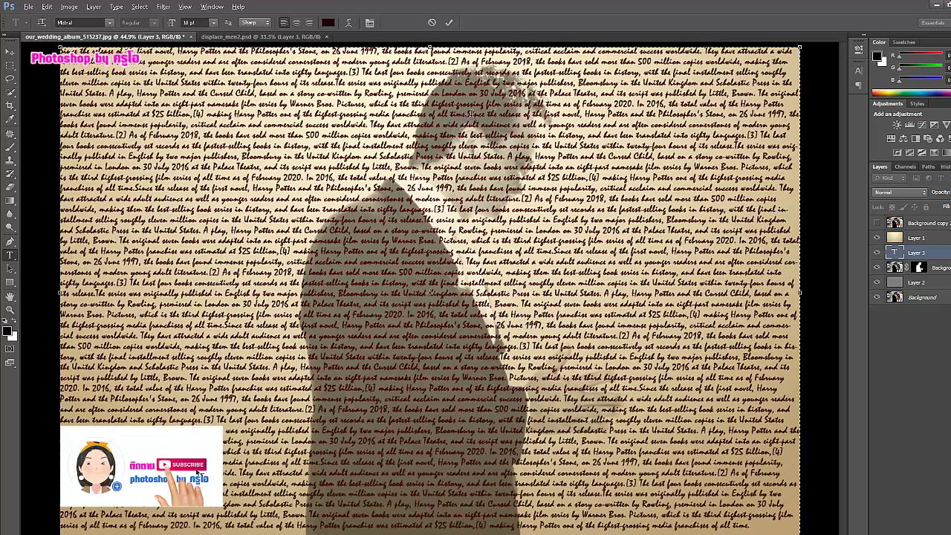
{"action": "left_click", "coordinate": [448, 23]}
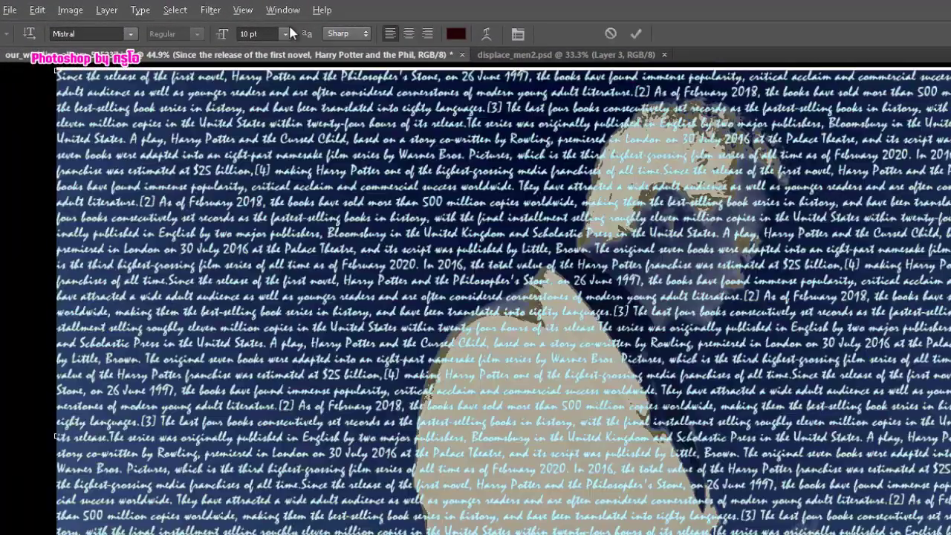
Keep Sharp anti-aliasing, apply Faux Bold and colour #1d0303 to the text, then commit.
{"action": "left_click", "coordinate": [365, 34]}
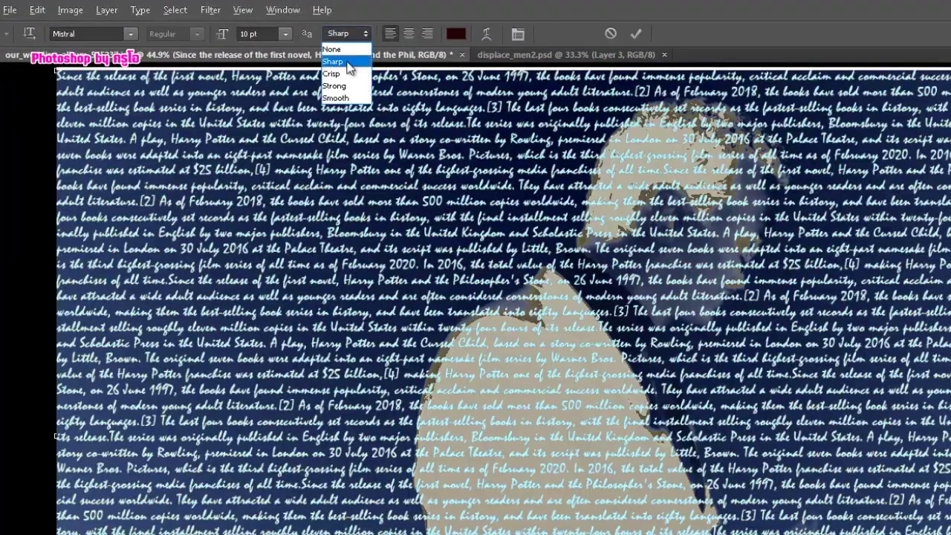
{"action": "left_click", "coordinate": [345, 62]}
{"action": "left_click", "coordinate": [518, 34]}
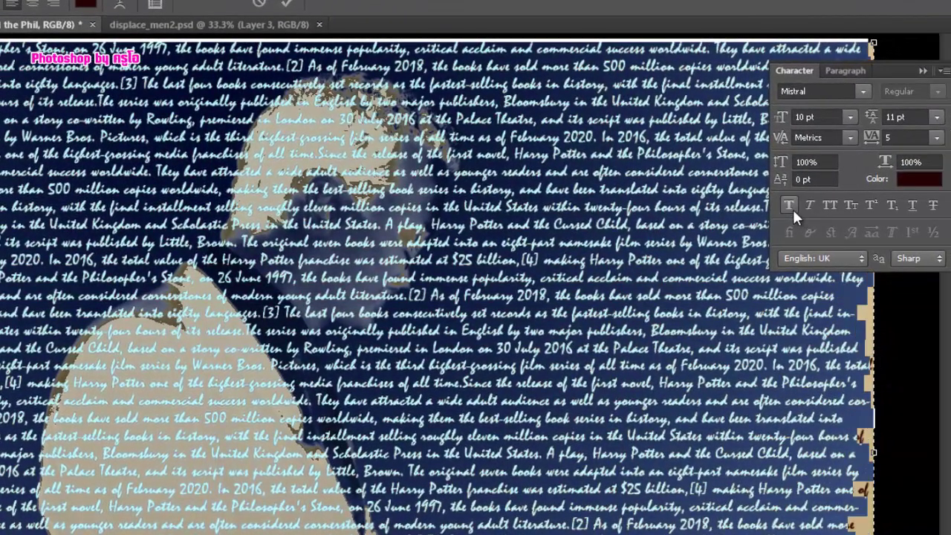
{"action": "left_click", "coordinate": [790, 206]}
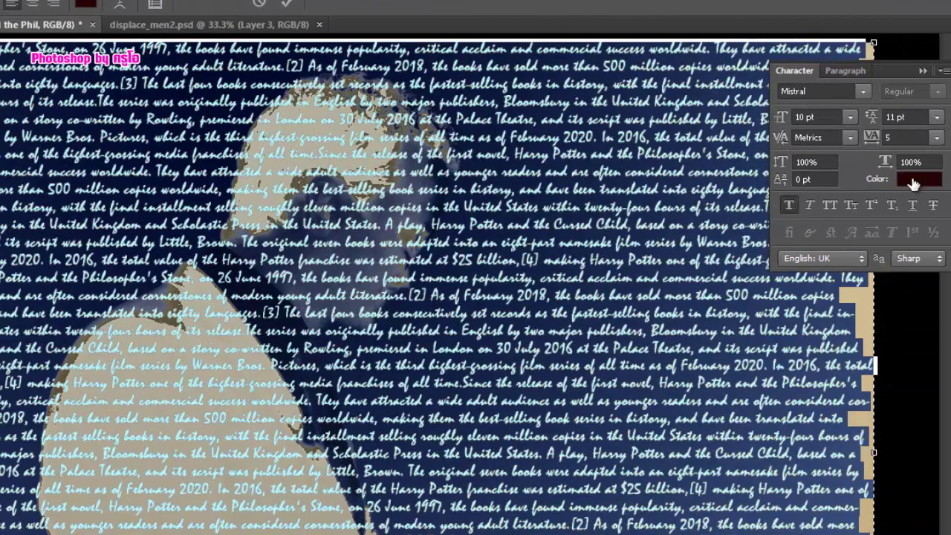
{"action": "left_click", "coordinate": [919, 179]}
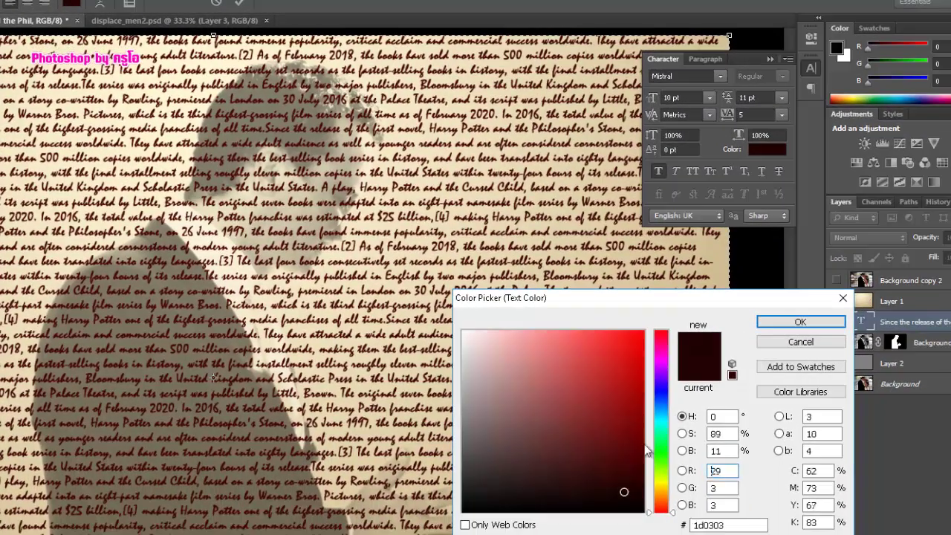
{"action": "left_click", "coordinate": [816, 324]}
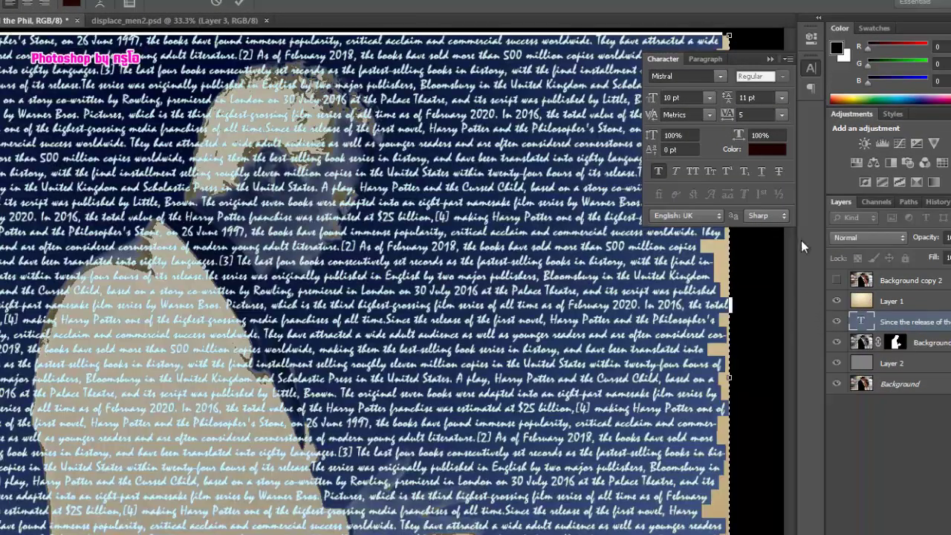
{"action": "left_click", "coordinate": [771, 59]}
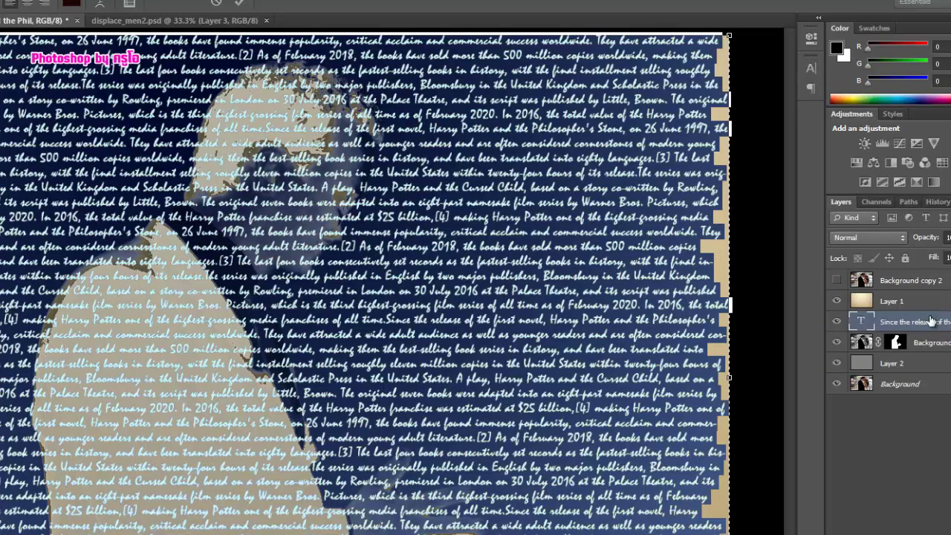
{"action": "left_click", "coordinate": [929, 321]}
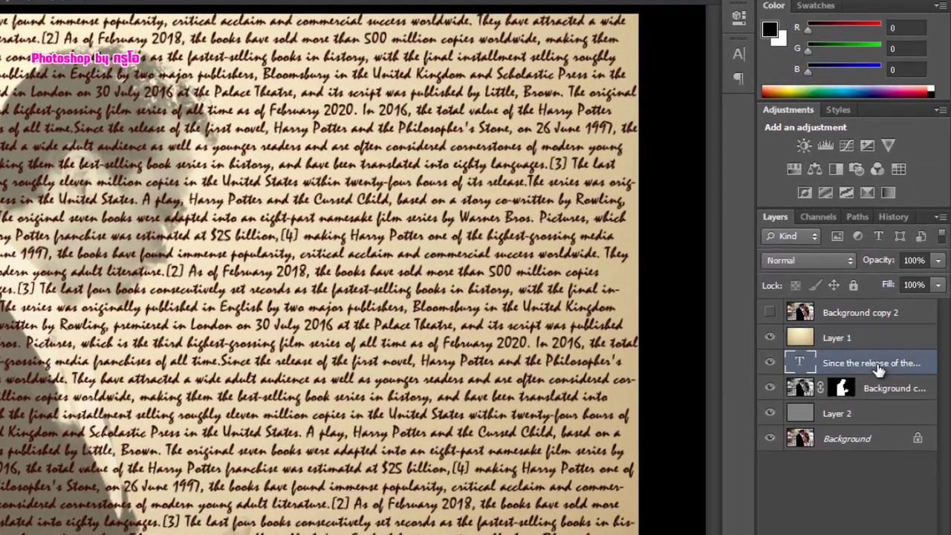
Convert the text layer to a smart object, displace it with displace_men2.psd, and set Soft Light blending.
{"action": "left_click", "coordinate": [941, 216]}
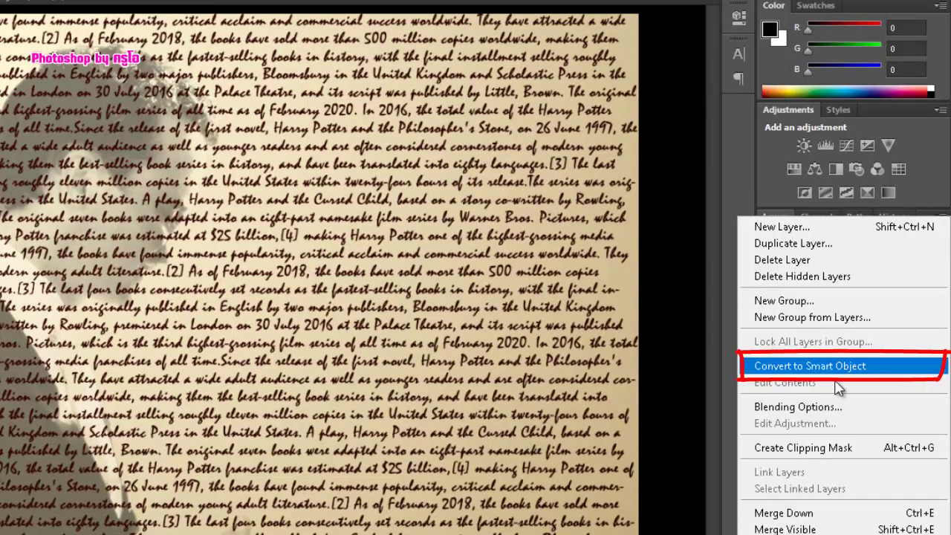
{"action": "left_click", "coordinate": [810, 371]}
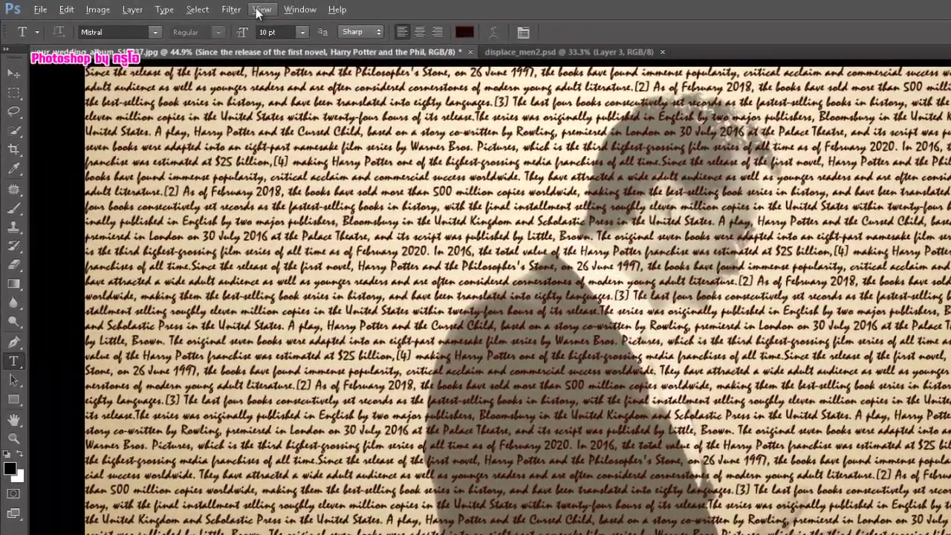
{"action": "left_click", "coordinate": [236, 9]}
{"action": "mouse_move", "coordinate": [259, 181]}
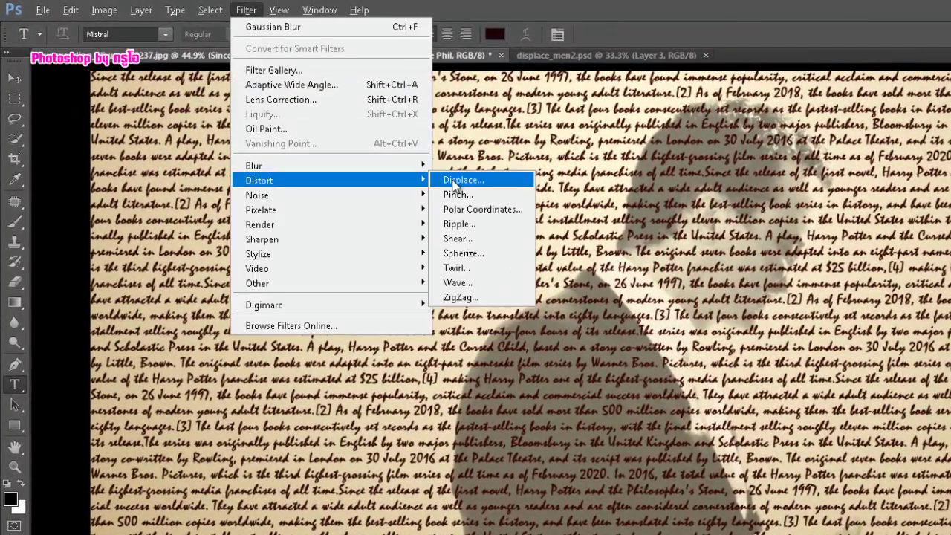
{"action": "left_click", "coordinate": [463, 180]}
{"action": "left_click", "coordinate": [798, 263]}
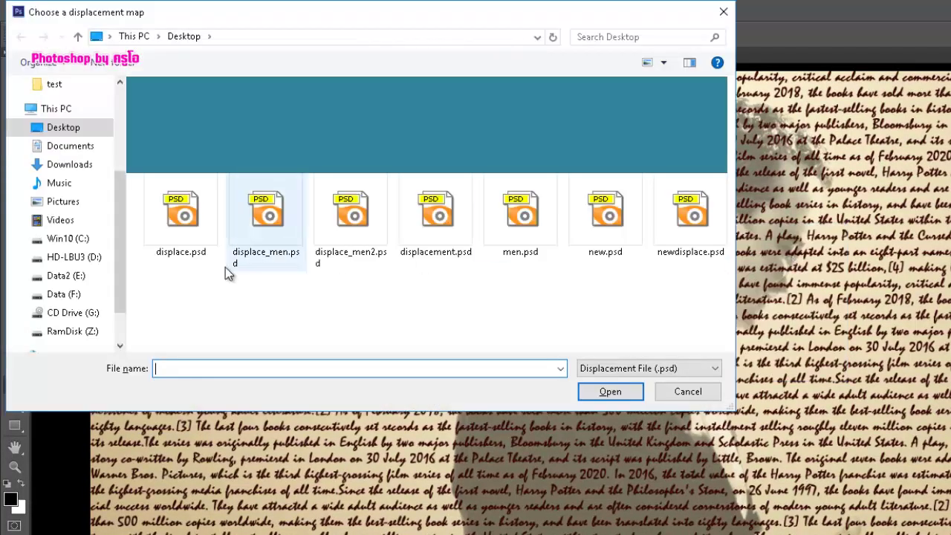
{"action": "left_click", "coordinate": [346, 223]}
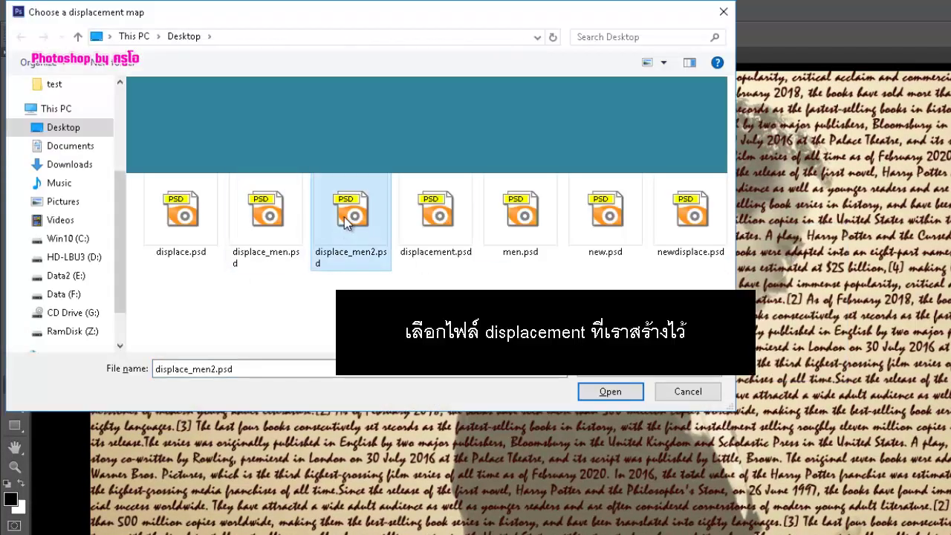
{"action": "left_click", "coordinate": [583, 391]}
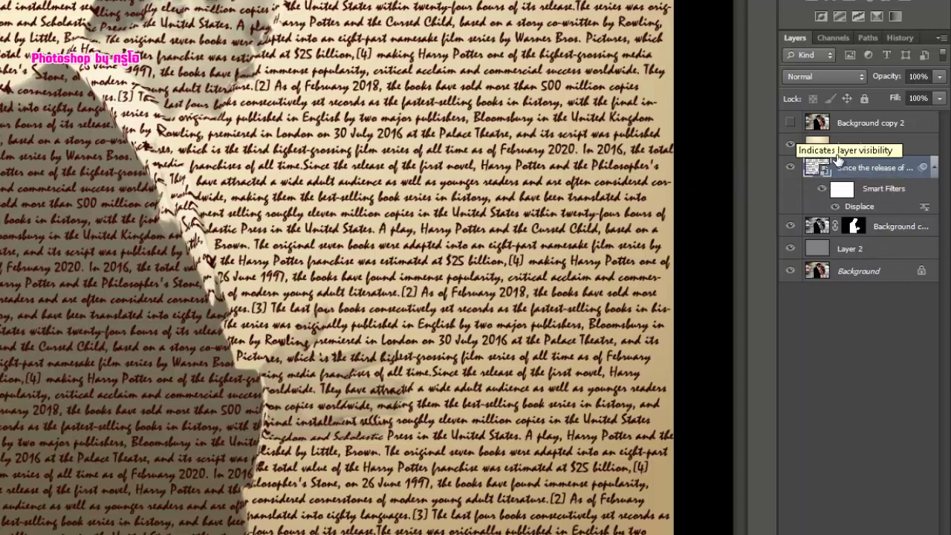
{"action": "key", "text": "alt+shift+f"}
{"action": "left_click", "coordinate": [919, 229]}
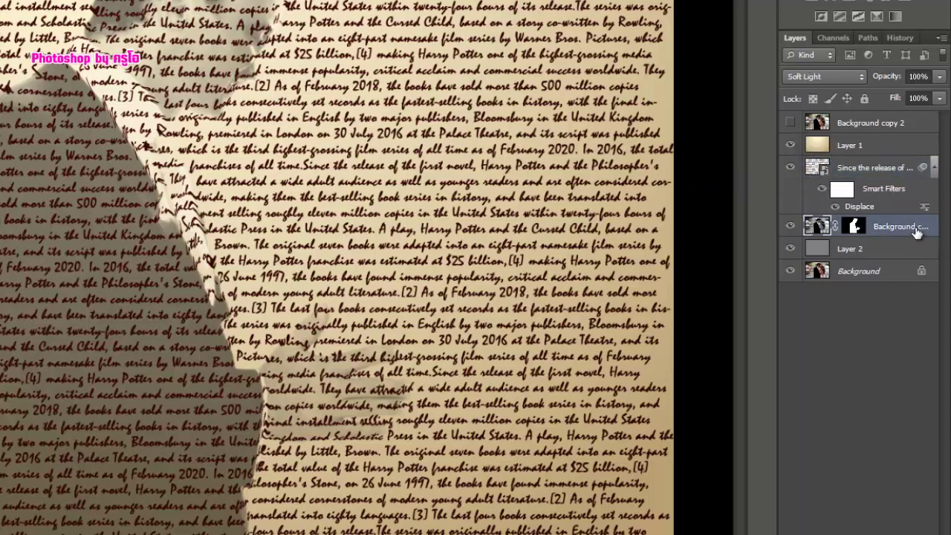
Give the masked Background copy groom layer a drop shadow: 31 px distance, 28% spread, 70 px size.
{"action": "double_click", "coordinate": [919, 230]}
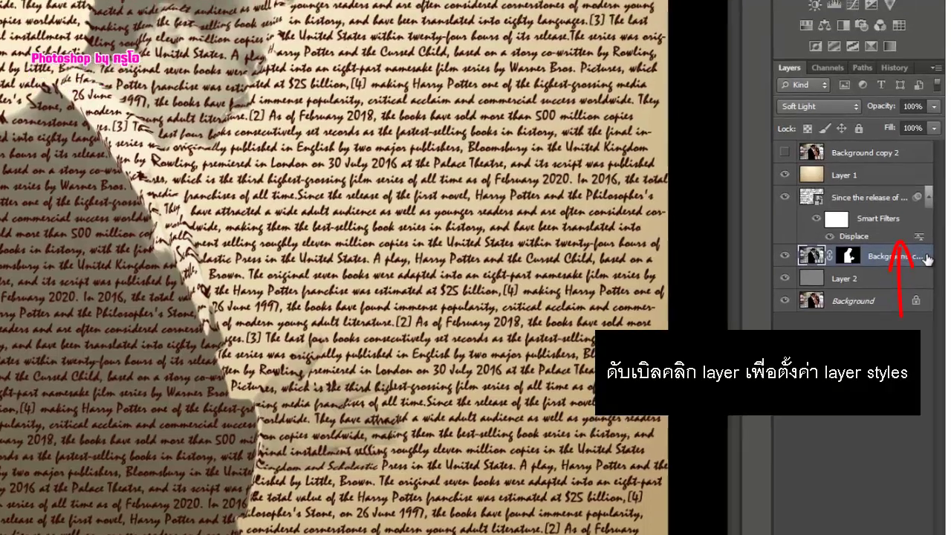
{"action": "double_click", "coordinate": [933, 229]}
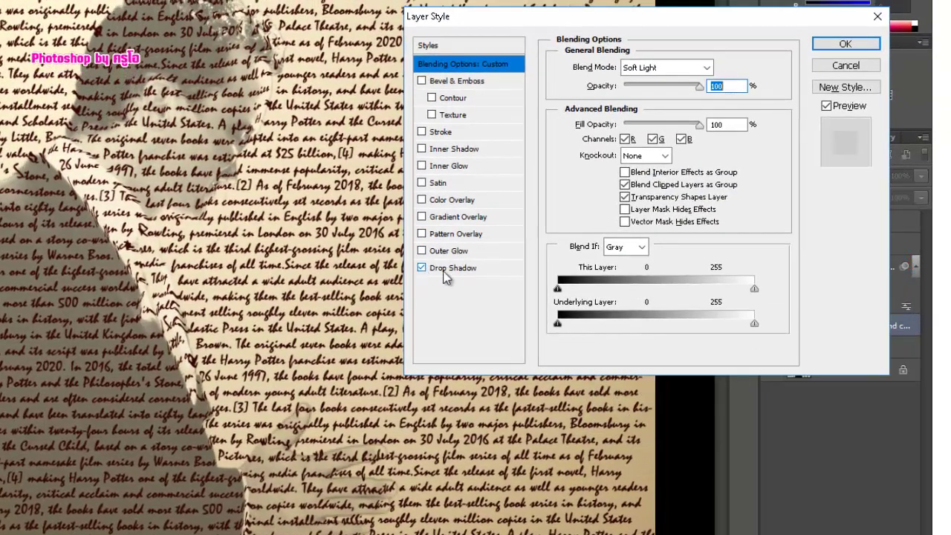
{"action": "left_click", "coordinate": [481, 269]}
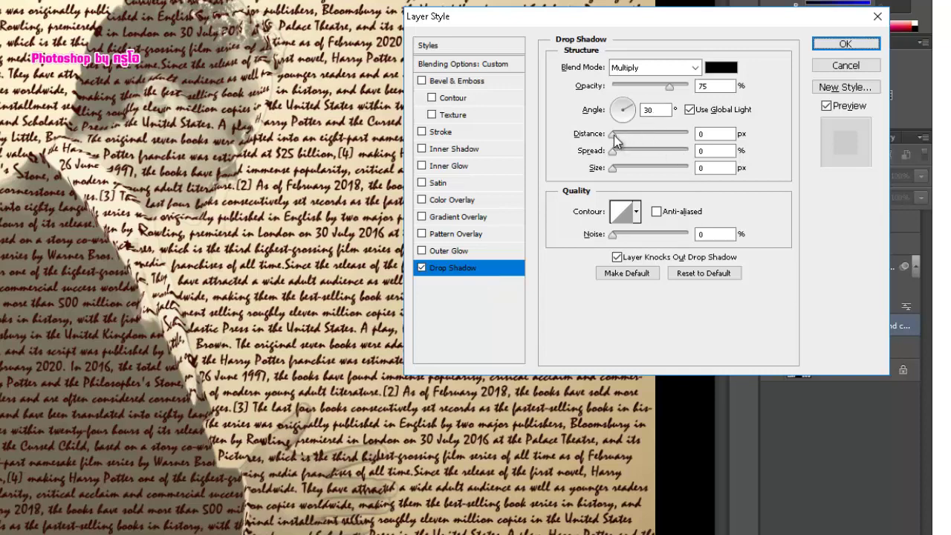
{"action": "left_click_drag", "start_coordinate": [614, 136], "coordinate": [636, 135]}
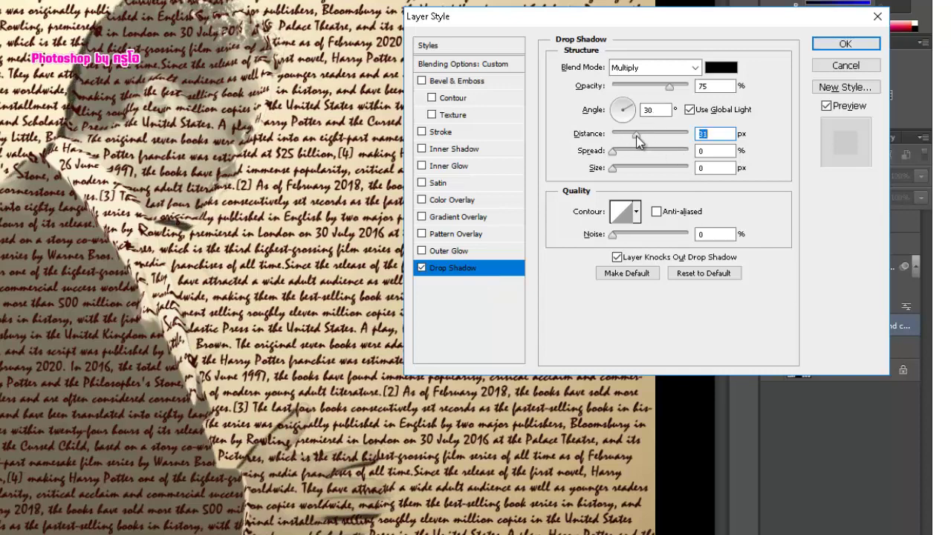
{"action": "mouse_move", "coordinate": [613, 152]}
{"action": "left_mouse_down"}
{"action": "mouse_move", "coordinate": [642, 152]}
{"action": "mouse_move", "coordinate": [627, 169]}
{"action": "mouse_move", "coordinate": [637, 171]}
{"action": "mouse_move", "coordinate": [633, 152]}
{"action": "mouse_move", "coordinate": [652, 141]}
{"action": "left_mouse_up"}
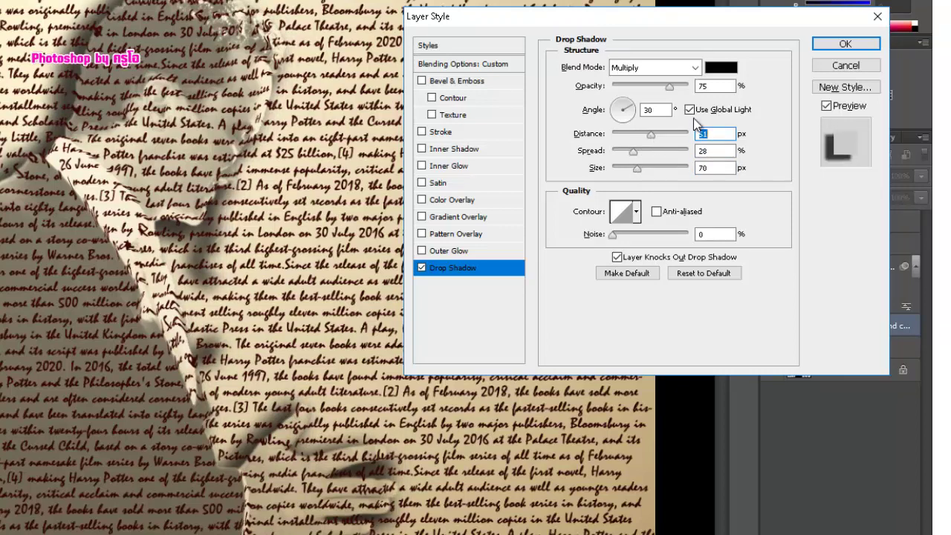
{"action": "left_click", "coordinate": [846, 44]}
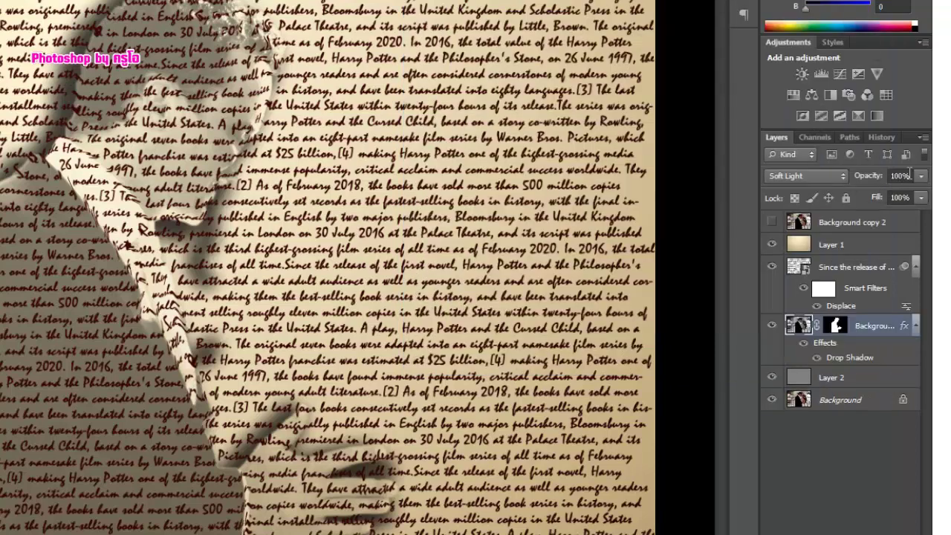
Set the groom layer to 62% opacity and 74% fill, and show Background copy 2.
{"action": "left_click", "coordinate": [922, 178]}
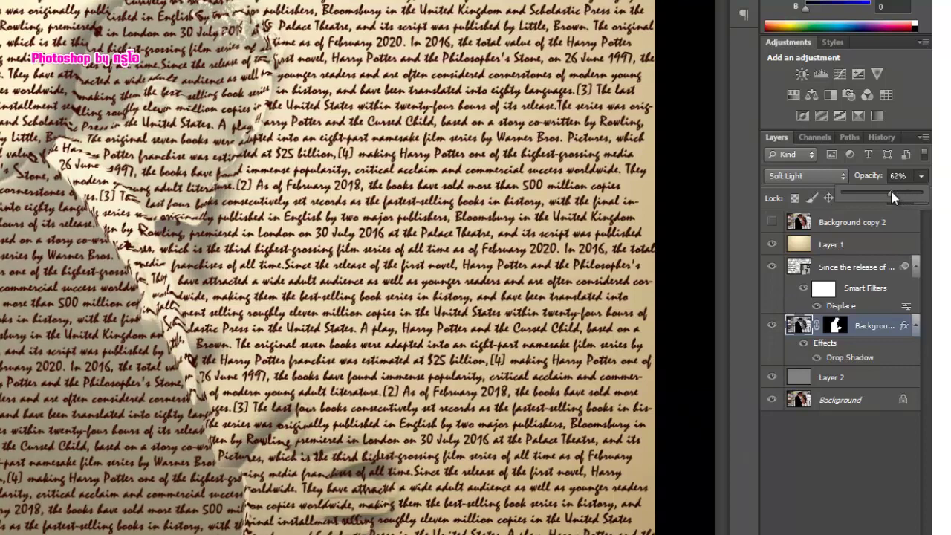
{"action": "left_click", "coordinate": [896, 334]}
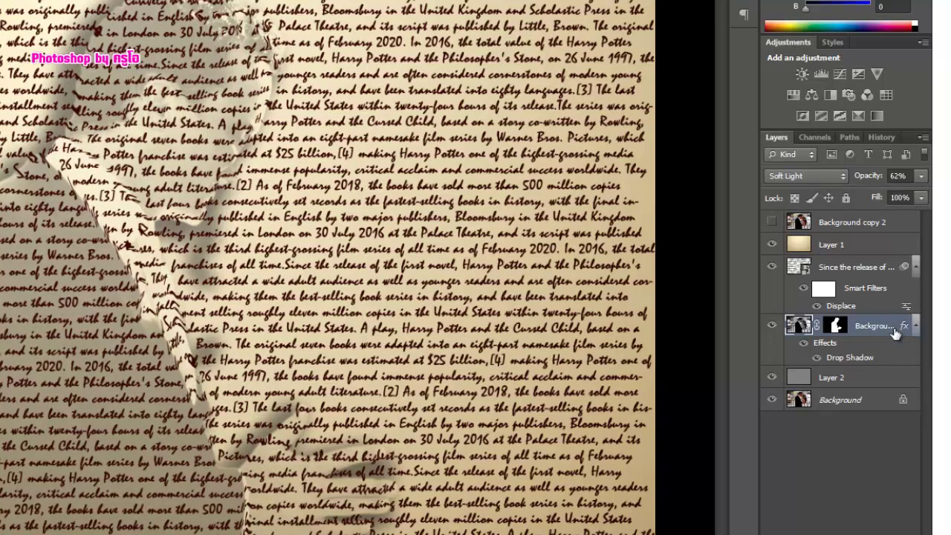
{"action": "left_click", "coordinate": [922, 198]}
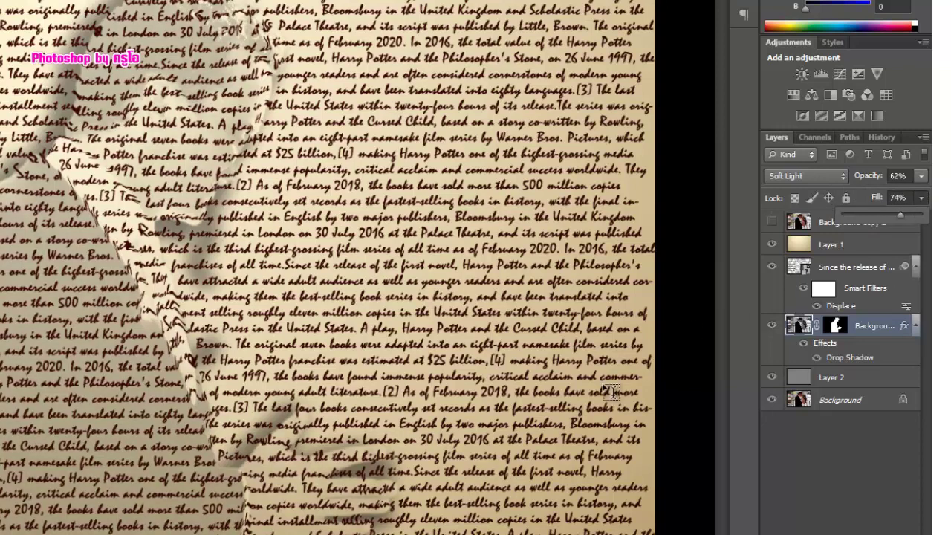
{"action": "left_click", "coordinate": [772, 222]}
On Background copy 2, quick-select the bride's face, hair, neck, arm and dress.
{"action": "left_click", "coordinate": [888, 223]}
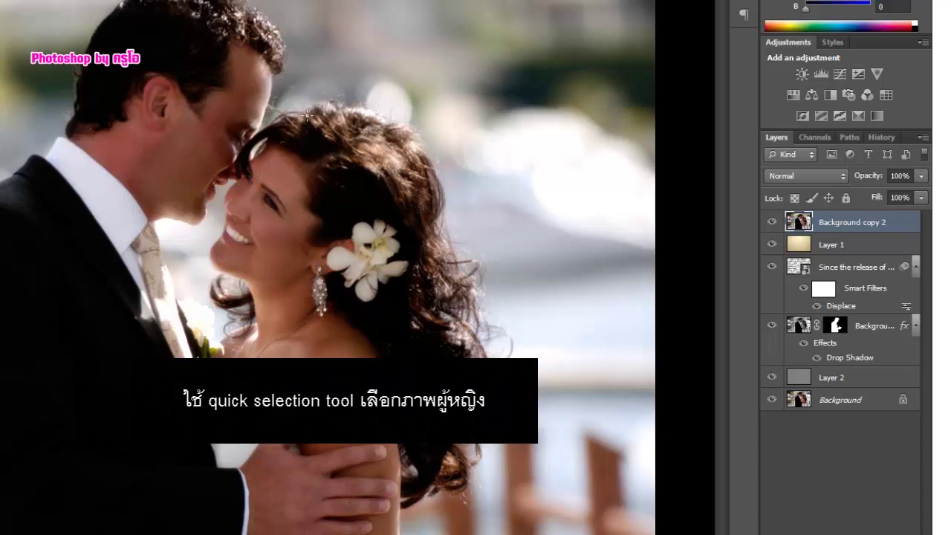
{"action": "left_click_drag", "start_coordinate": [299, 121], "coordinate": [241, 269]}
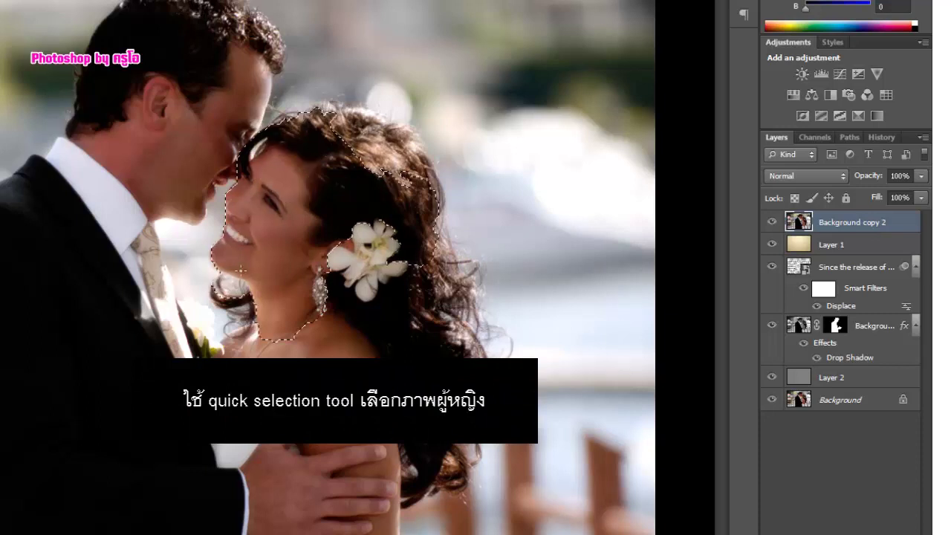
{"action": "left_click_drag", "start_coordinate": [231, 390], "coordinate": [238, 446]}
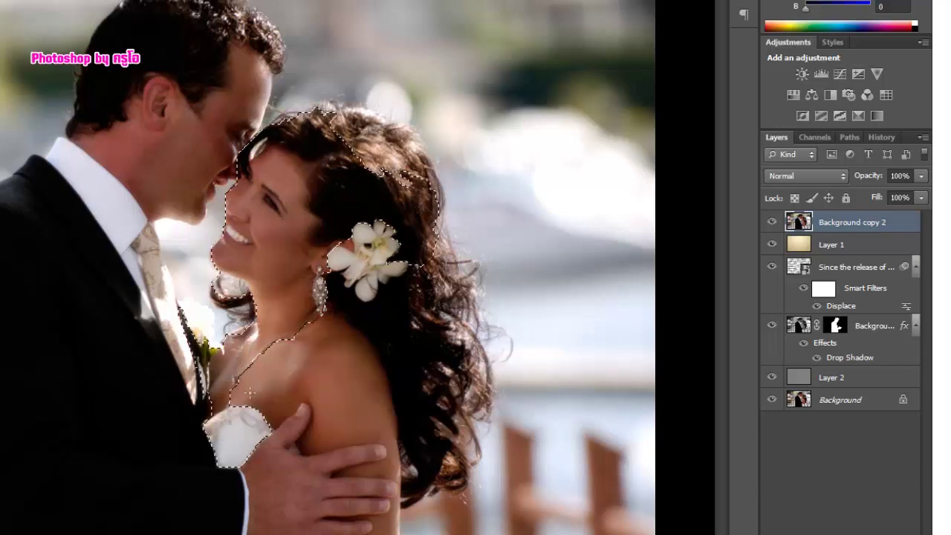
{"action": "mouse_move", "coordinate": [253, 372]}
{"action": "left_mouse_down"}
{"action": "mouse_move", "coordinate": [275, 359]}
{"action": "mouse_move", "coordinate": [347, 393]}
{"action": "left_mouse_up"}
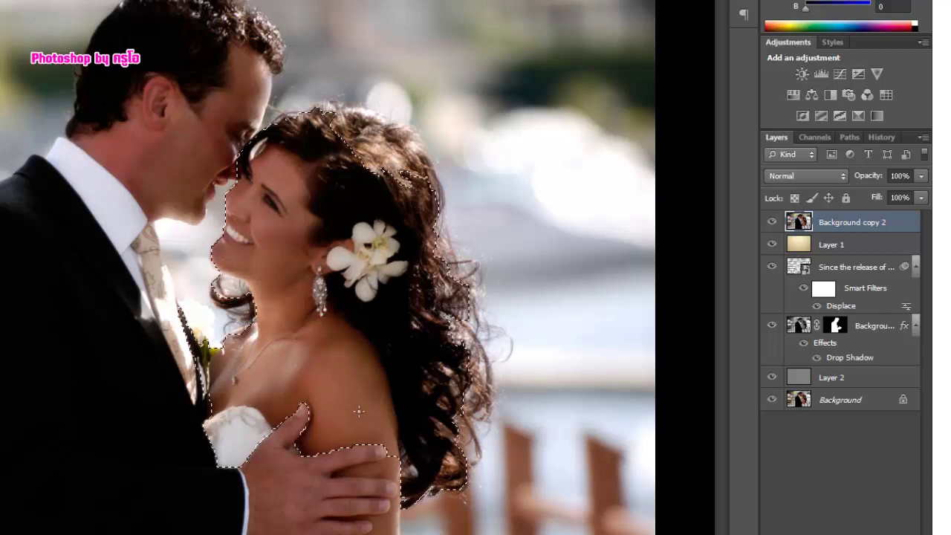
{"action": "left_click_drag", "start_coordinate": [355, 469], "coordinate": [379, 483]}
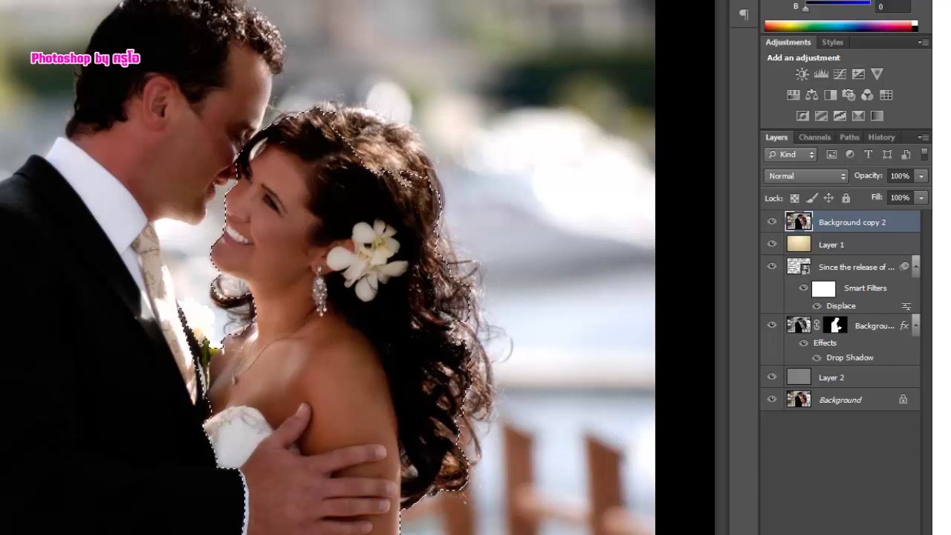
{"action": "left_click_drag", "start_coordinate": [460, 476], "coordinate": [470, 513]}
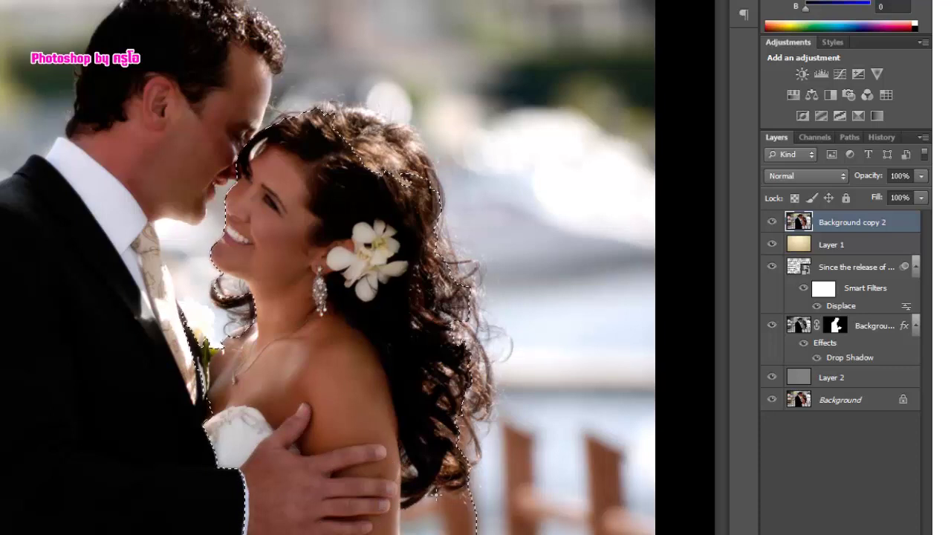
{"action": "left_click", "coordinate": [418, 508]}
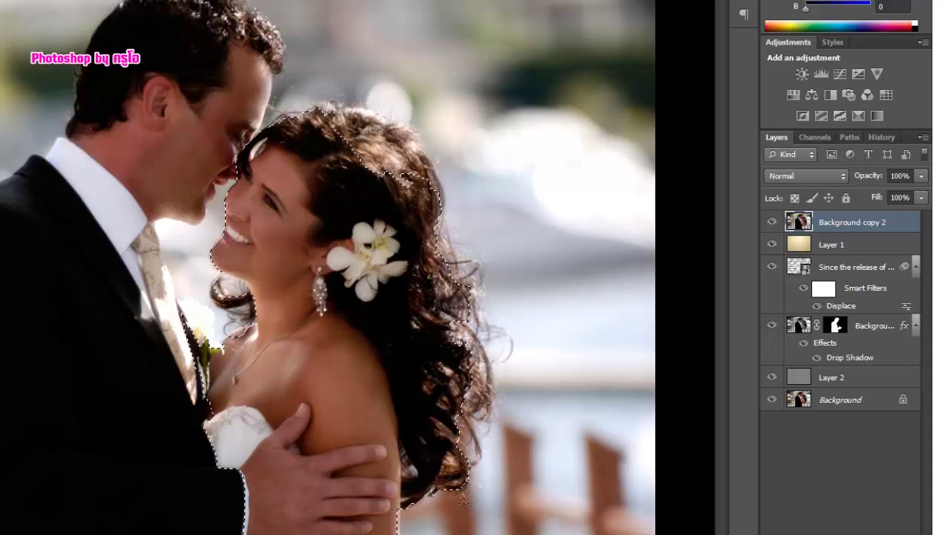
{"action": "left_click_drag", "start_coordinate": [476, 484], "coordinate": [482, 356]}
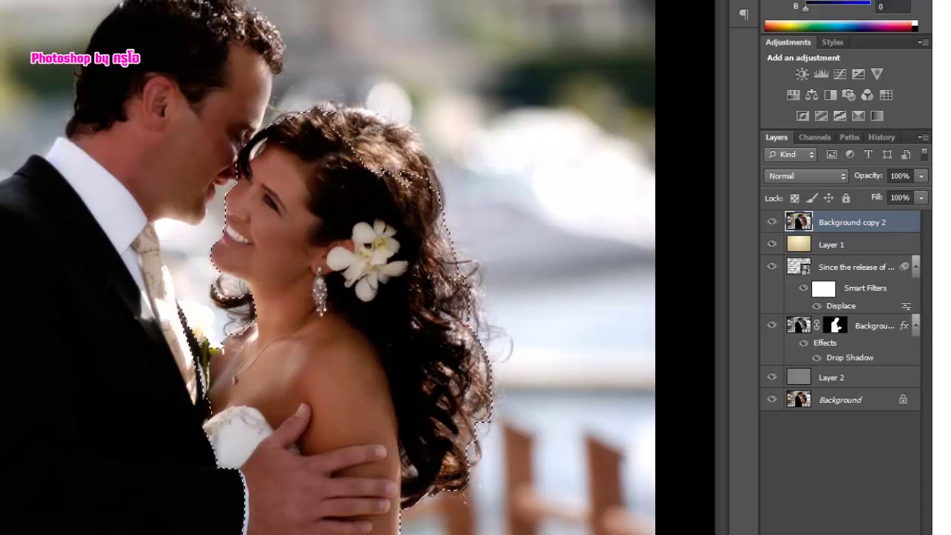
{"action": "left_click_drag", "start_coordinate": [455, 279], "coordinate": [459, 268]}
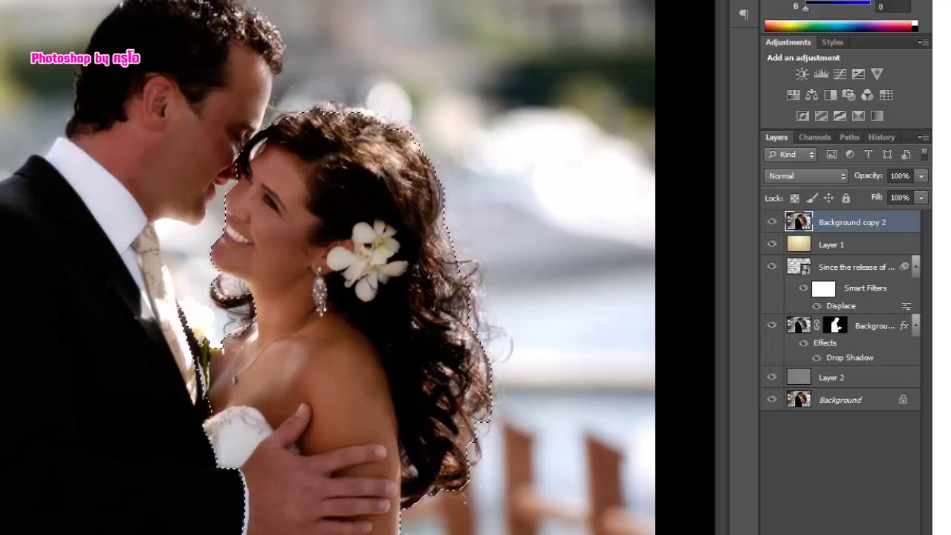
{"action": "mouse_move", "coordinate": [416, 148]}
{"action": "left_mouse_down"}
{"action": "mouse_move", "coordinate": [387, 96]}
{"action": "mouse_move", "coordinate": [324, 113]}
{"action": "left_mouse_up"}
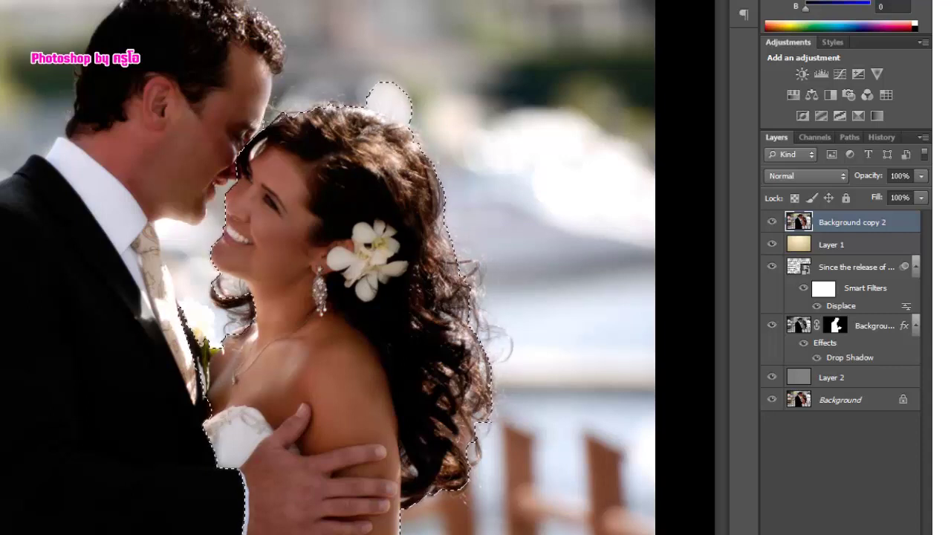
{"action": "left_click_drag", "start_coordinate": [292, 115], "coordinate": [264, 117]}
Subtract the bright blob above her hair and the man's hand from the selection.
{"action": "mouse_move", "coordinate": [385, 106]}
{"action": "left_mouse_down"}
{"action": "mouse_move", "coordinate": [411, 91]}
{"action": "mouse_move", "coordinate": [443, 126]}
{"action": "left_mouse_up"}
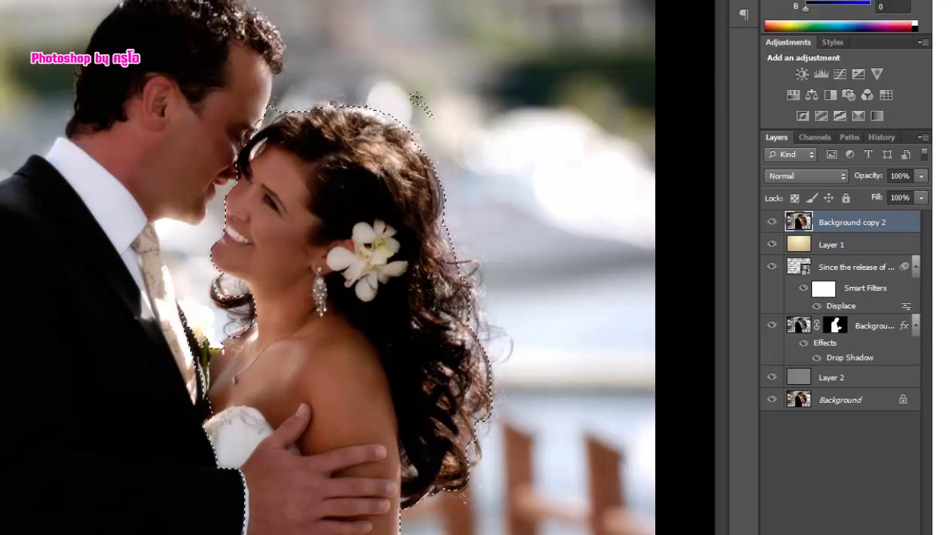
{"action": "left_click_drag", "start_coordinate": [443, 127], "coordinate": [426, 141]}
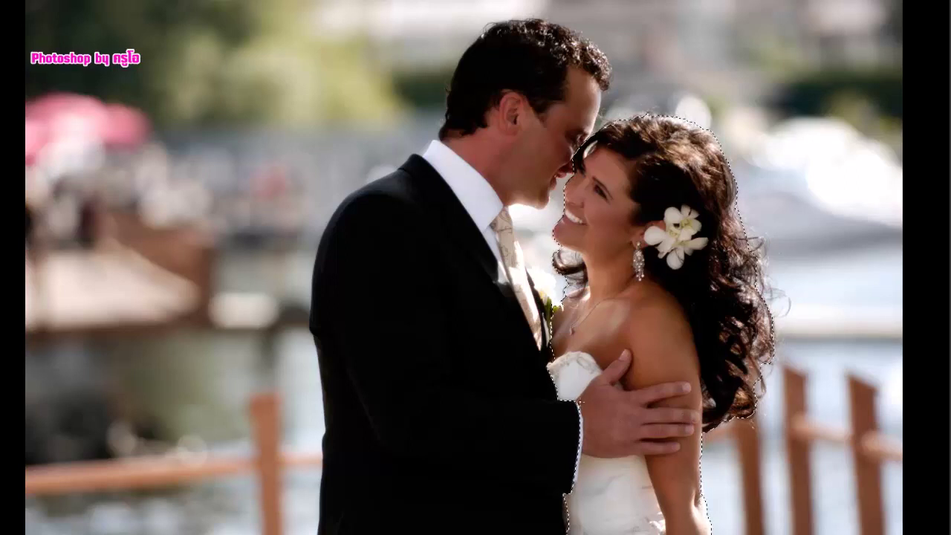
{"action": "mouse_move", "coordinate": [578, 405]}
{"action": "left_mouse_down"}
{"action": "mouse_move", "coordinate": [630, 349]}
{"action": "mouse_move", "coordinate": [595, 402]}
{"action": "mouse_move", "coordinate": [654, 438]}
{"action": "left_mouse_up"}
{"action": "mouse_move", "coordinate": [658, 390]}
{"action": "left_mouse_down"}
{"action": "mouse_move", "coordinate": [688, 386]}
{"action": "mouse_move", "coordinate": [686, 416]}
{"action": "mouse_move", "coordinate": [703, 418]}
{"action": "mouse_move", "coordinate": [642, 449]}
{"action": "left_mouse_up"}
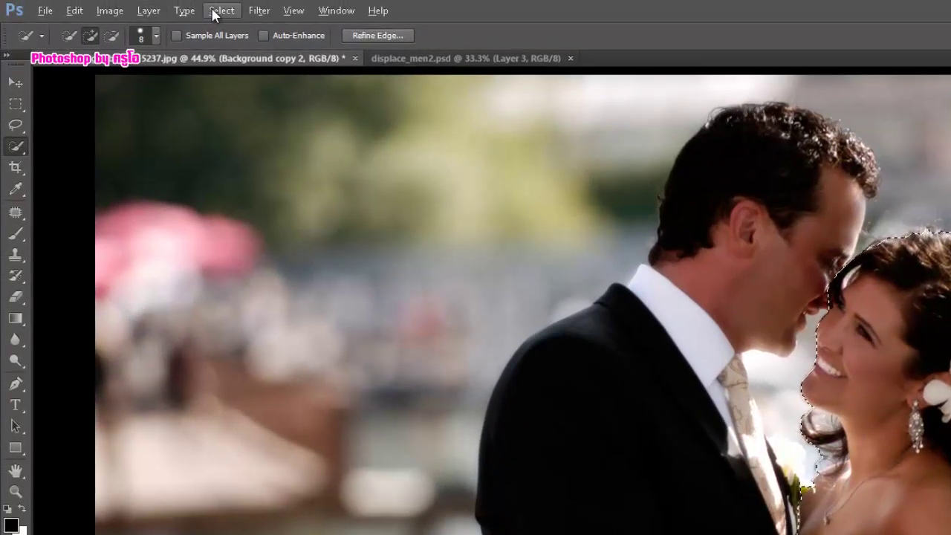
Refine Edge the bride selection with Smart Radius, radius 1, feather 2, output to Layer Mask.
{"action": "left_click", "coordinate": [218, 8]}
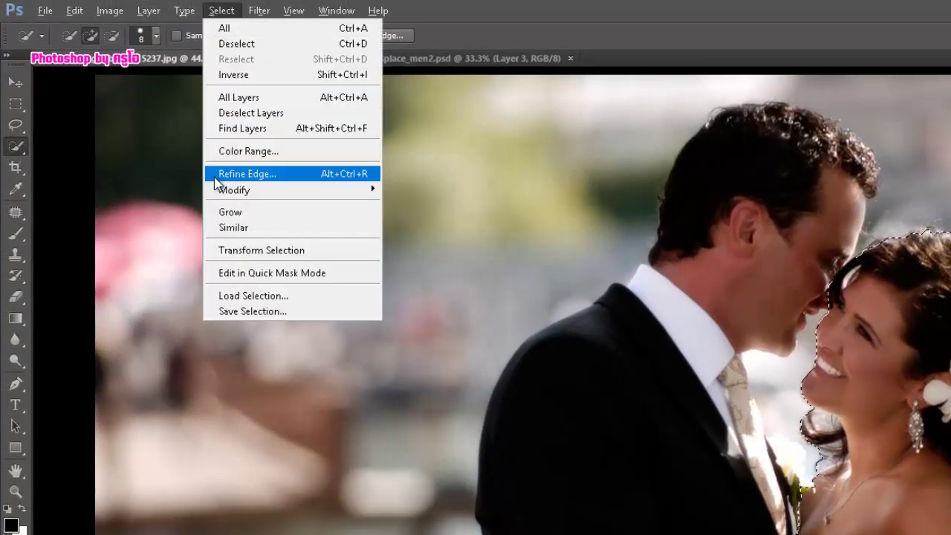
{"action": "left_click", "coordinate": [214, 173]}
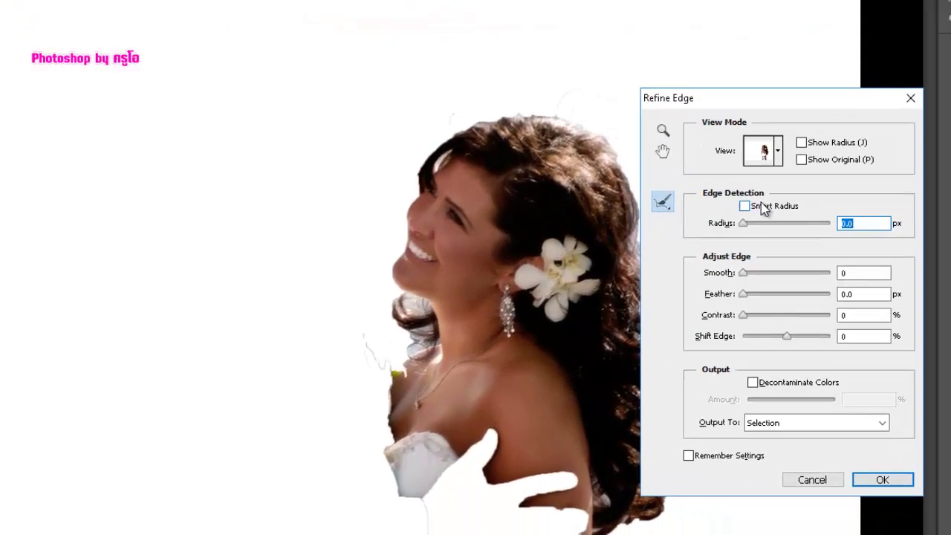
{"action": "left_click", "coordinate": [732, 197]}
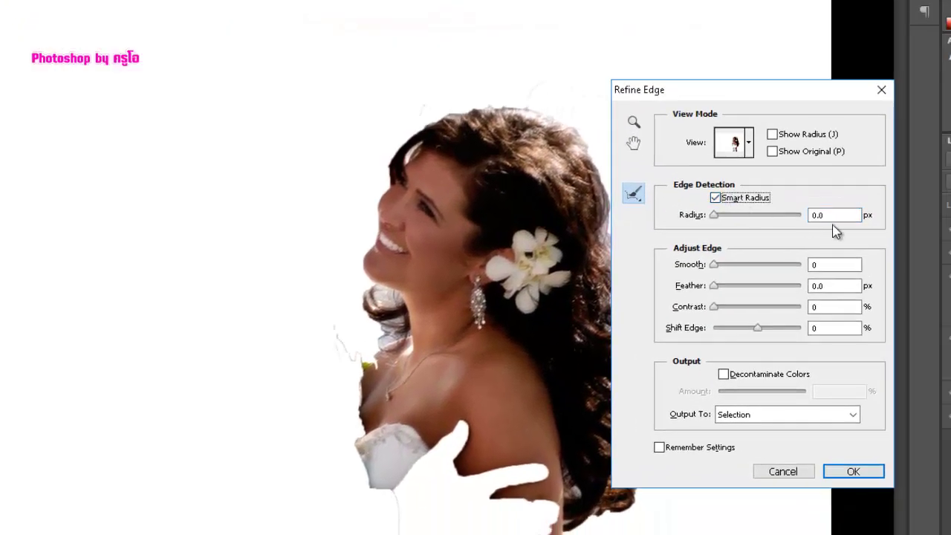
{"action": "left_click", "coordinate": [812, 215]}
{"action": "type", "text": "1"}
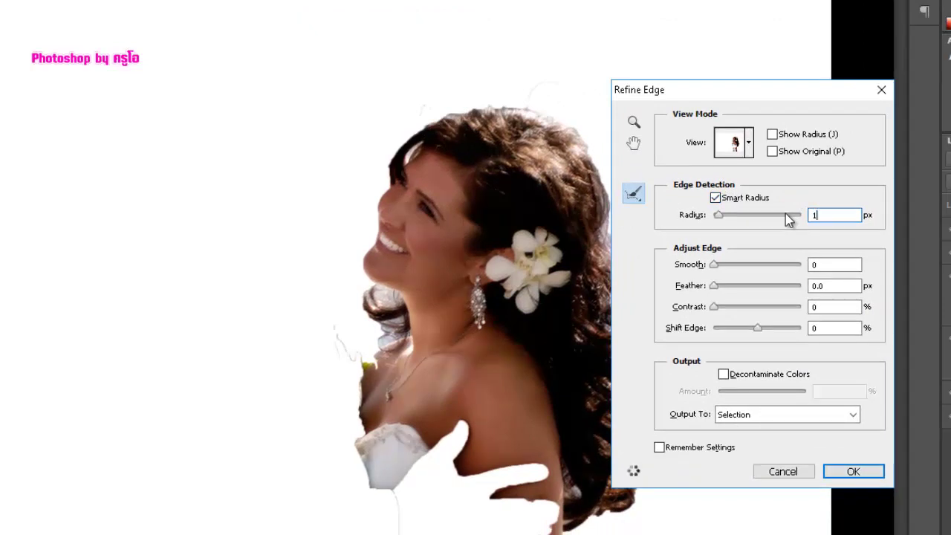
{"action": "double_click", "coordinate": [846, 286]}
{"action": "type", "text": "2"}
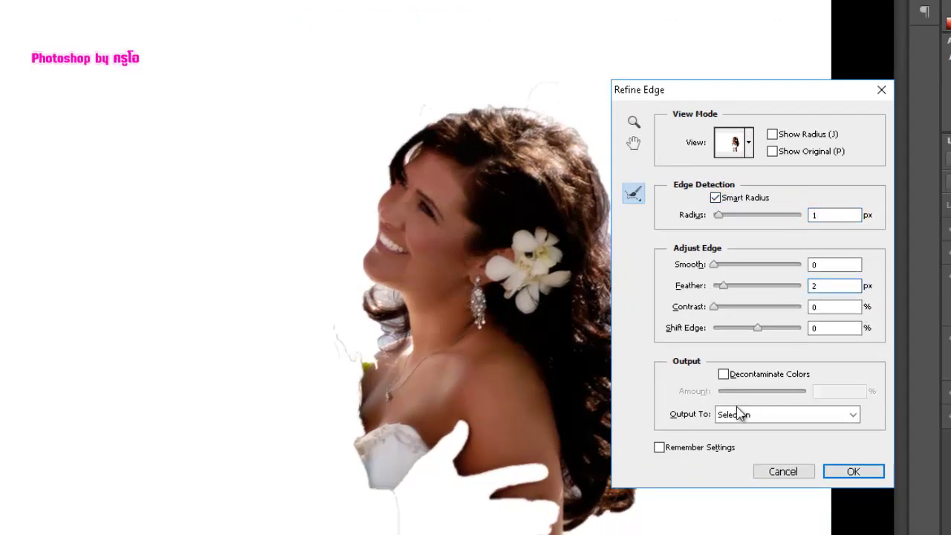
{"action": "left_click", "coordinate": [757, 415]}
{"action": "left_click", "coordinate": [764, 444]}
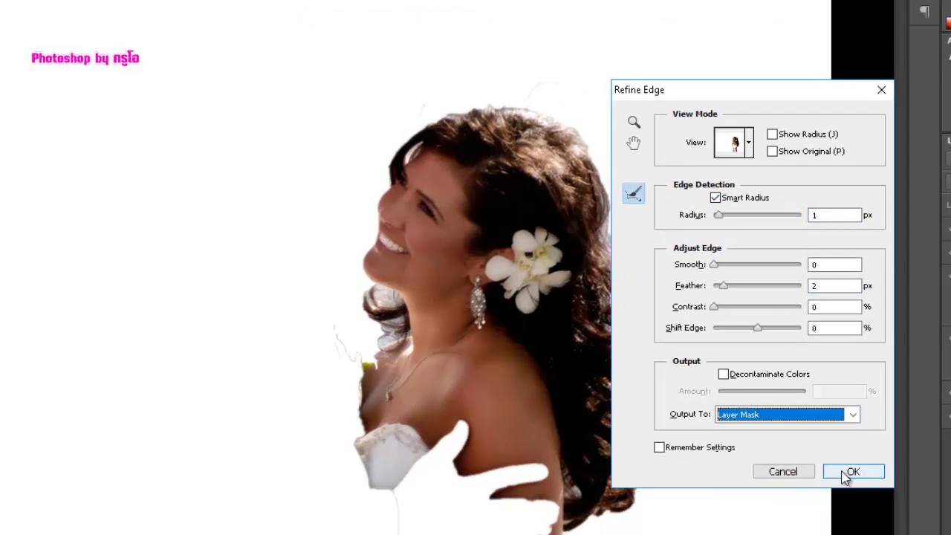
{"action": "left_click", "coordinate": [844, 473]}
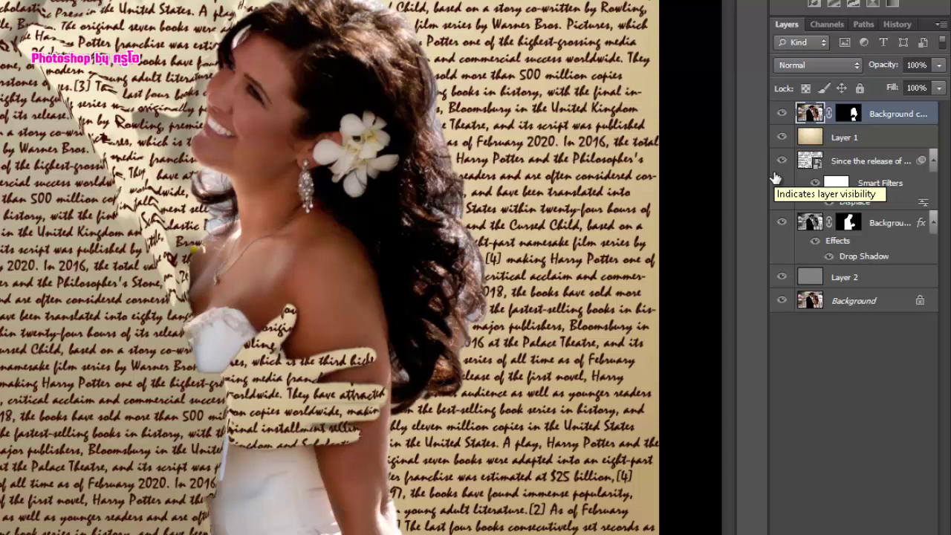
Add a drop shadow to Background copy 2: 33% opacity, 15 px distance, 12% spread, 13 px size.
{"action": "double_click", "coordinate": [922, 115]}
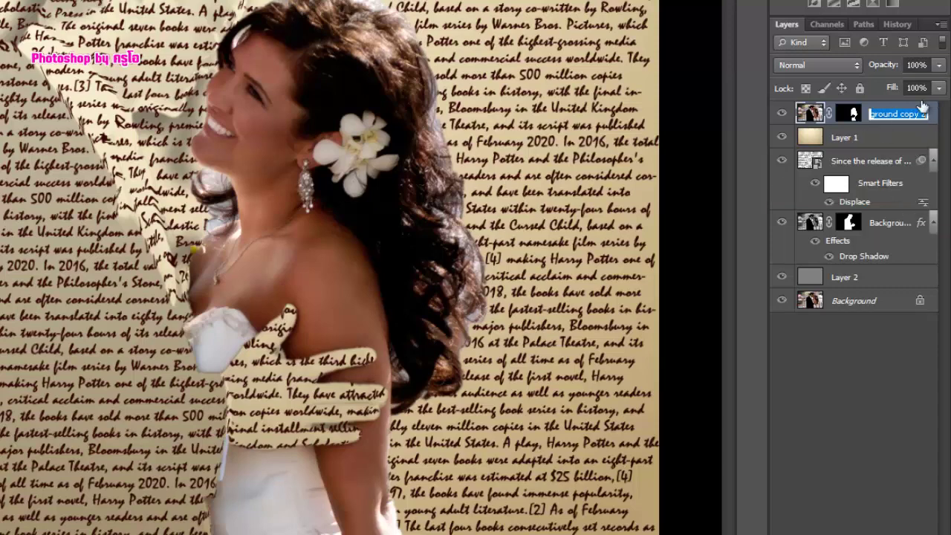
{"action": "double_click", "coordinate": [932, 113]}
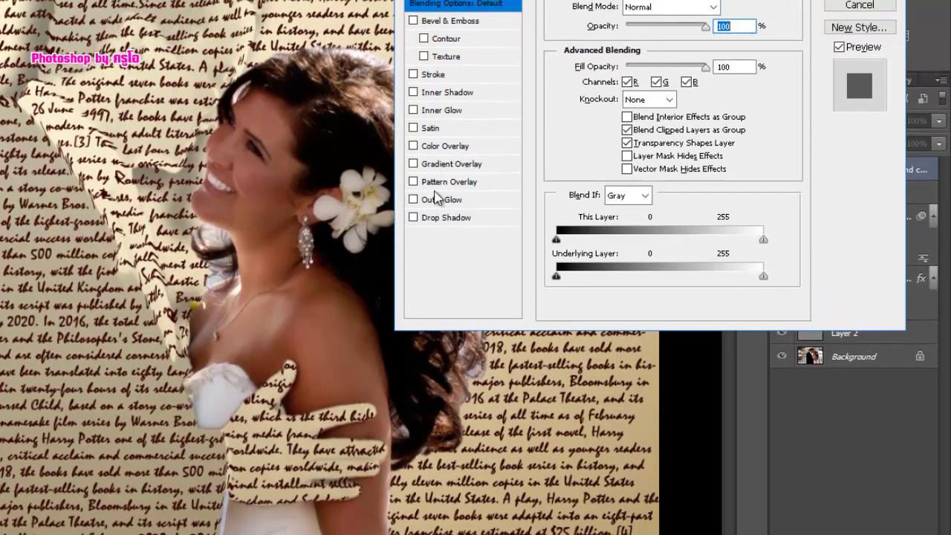
{"action": "left_click", "coordinate": [414, 301]}
{"action": "left_click", "coordinate": [446, 301]}
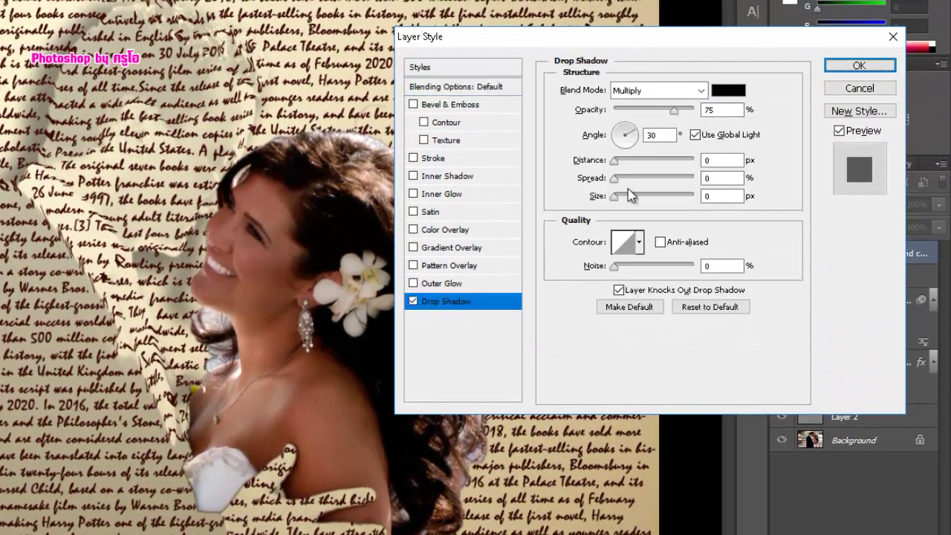
{"action": "left_click_drag", "start_coordinate": [615, 161], "coordinate": [625, 161]}
{"action": "left_click_drag", "start_coordinate": [673, 110], "coordinate": [639, 110]}
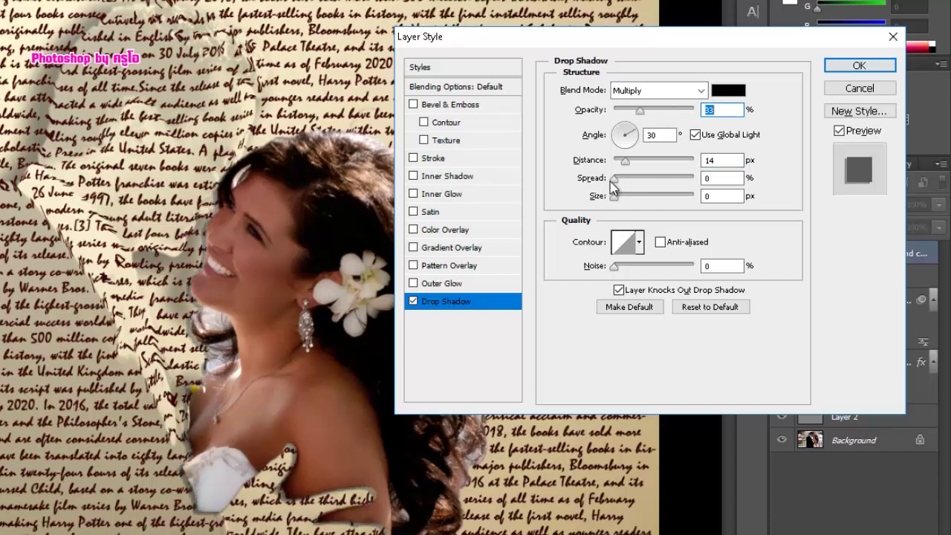
{"action": "mouse_move", "coordinate": [613, 179]}
{"action": "left_mouse_down"}
{"action": "mouse_move", "coordinate": [624, 180]}
{"action": "mouse_move", "coordinate": [623, 195]}
{"action": "left_mouse_up"}
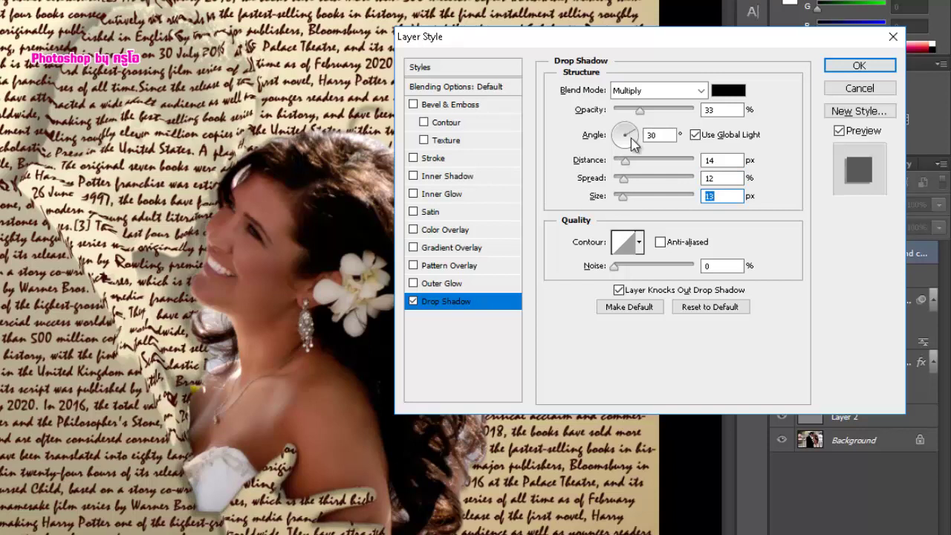
{"action": "left_click_drag", "start_coordinate": [626, 160], "coordinate": [626, 167]}
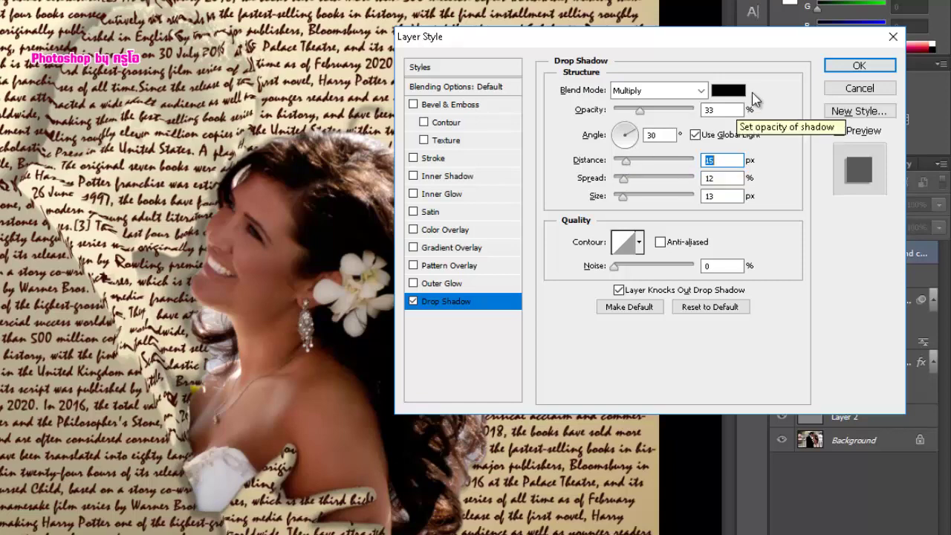
{"action": "left_click", "coordinate": [860, 66]}
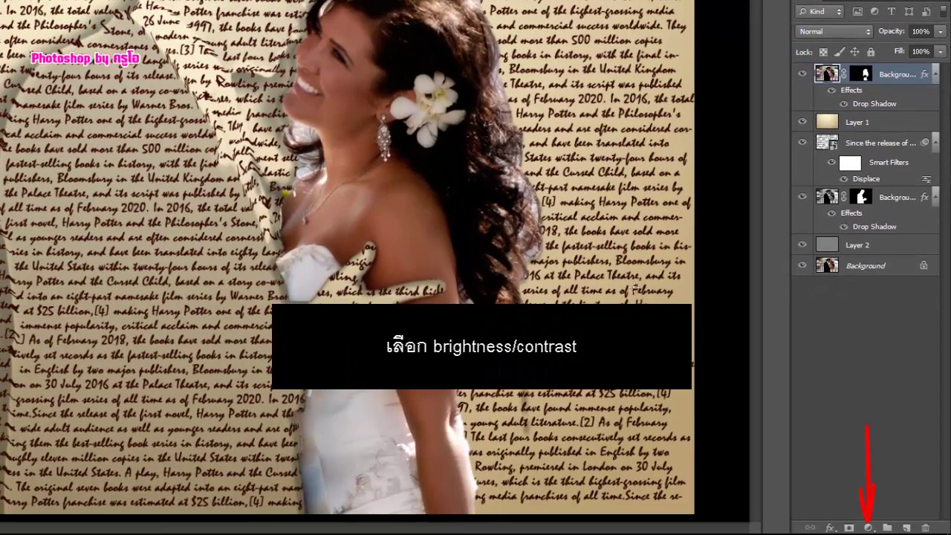
Add a Brightness/Contrast adjustment layer with brightness 32 and contrast 10.
{"action": "left_click", "coordinate": [870, 528]}
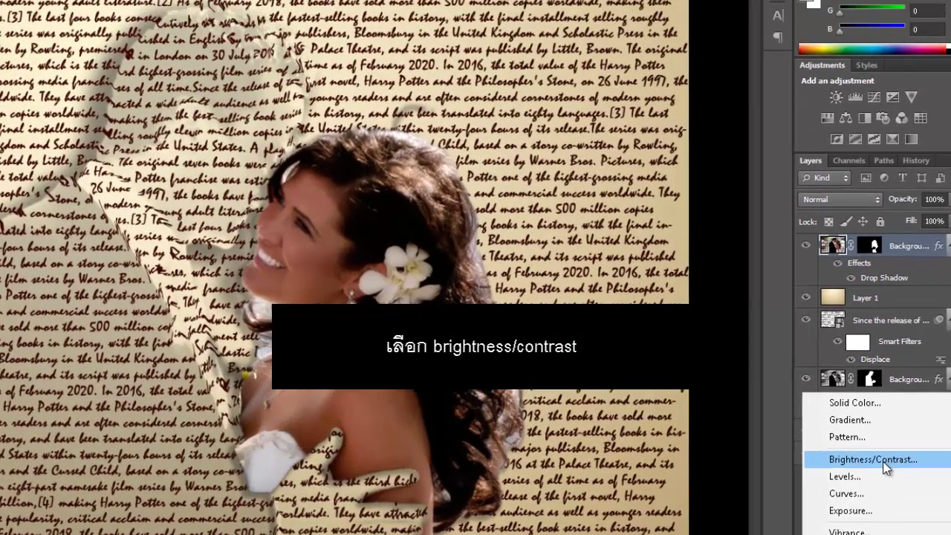
{"action": "left_click", "coordinate": [881, 458]}
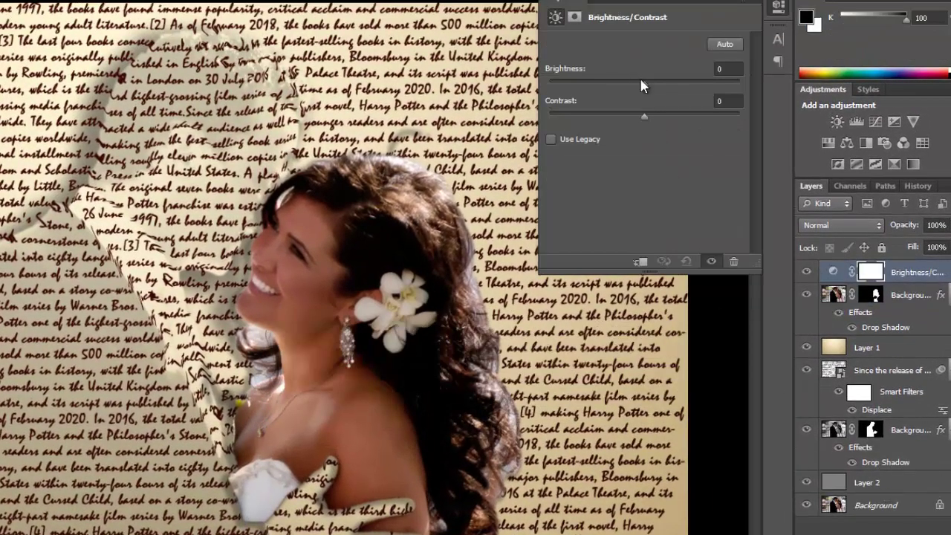
{"action": "left_click_drag", "start_coordinate": [641, 84], "coordinate": [665, 84]}
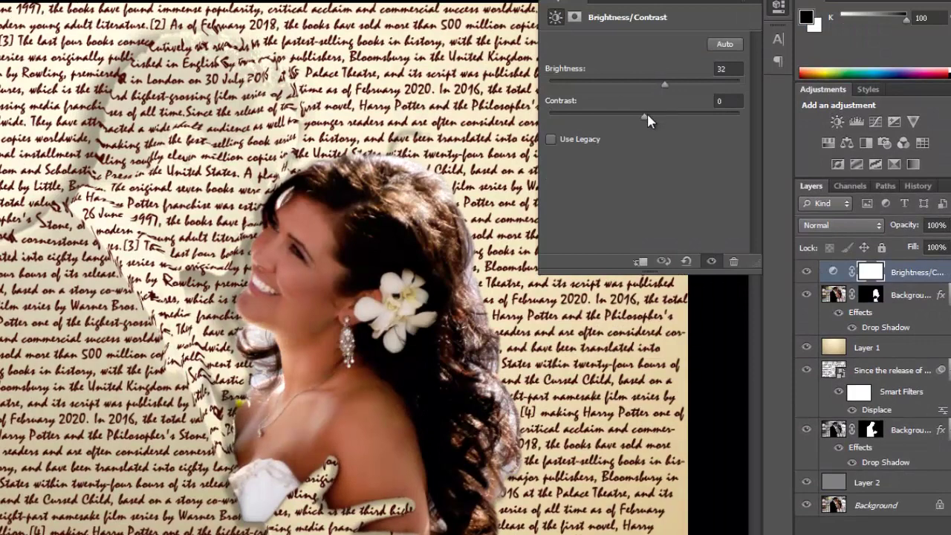
{"action": "left_click_drag", "start_coordinate": [645, 117], "coordinate": [654, 116]}
{"action": "left_click", "coordinate": [737, 3]}
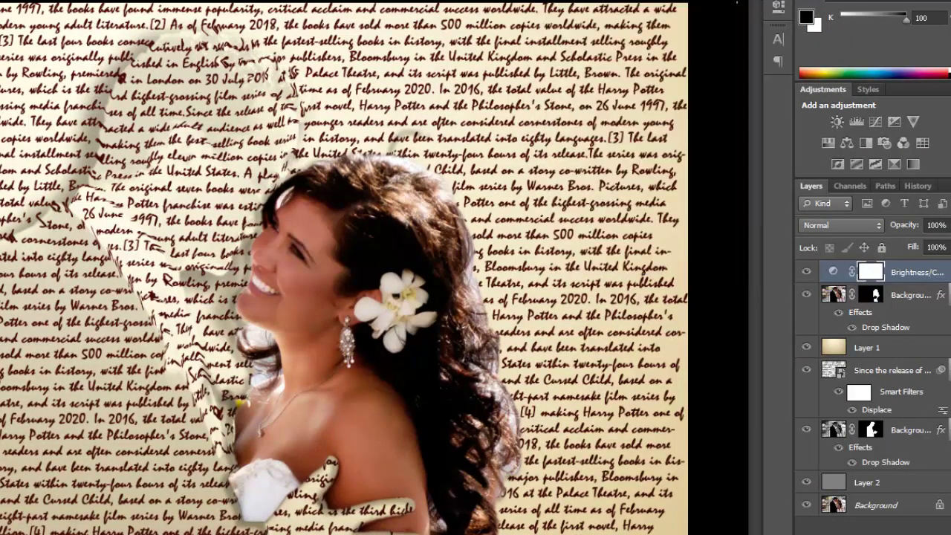